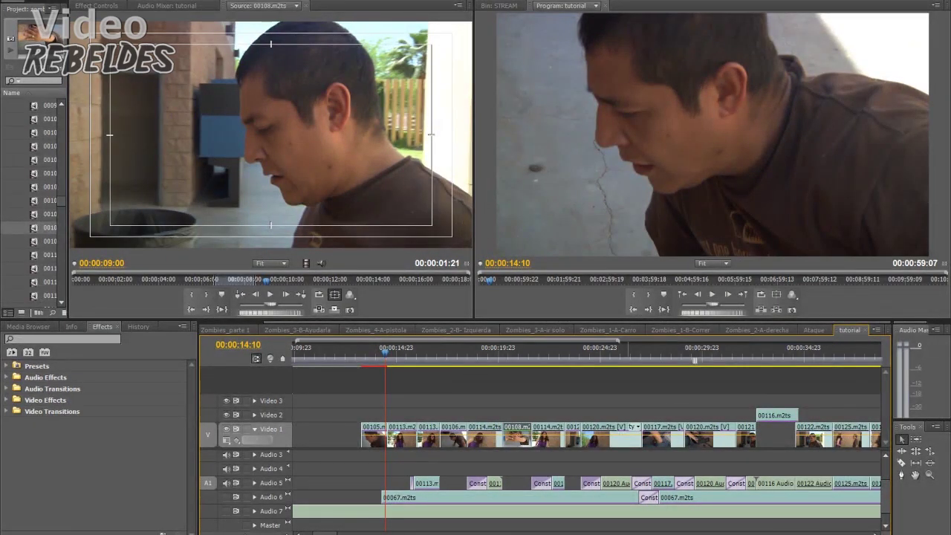
Step: Play the tutorial sequence from 00:00:13:17, within the first clip on Video 1
left_click_drag(385, 351, 379, 351)
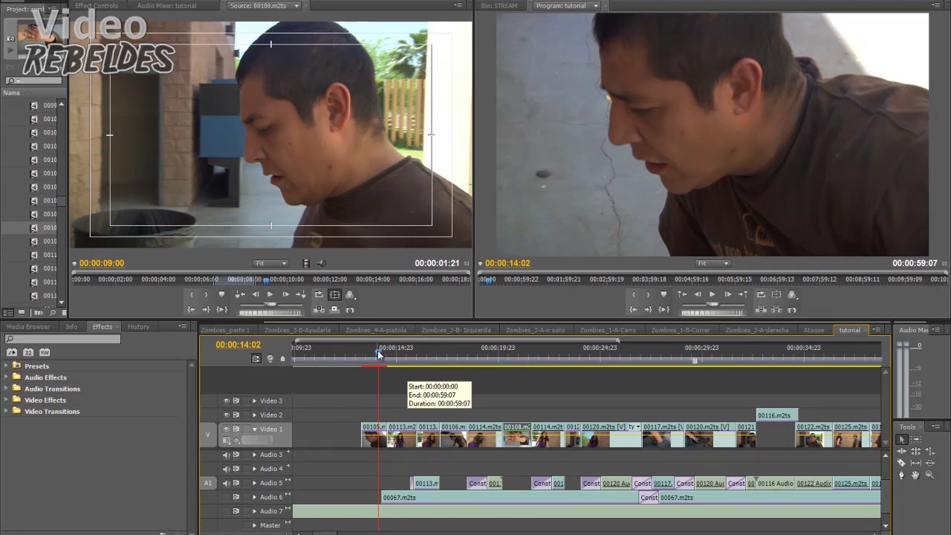
left_click(375, 356)
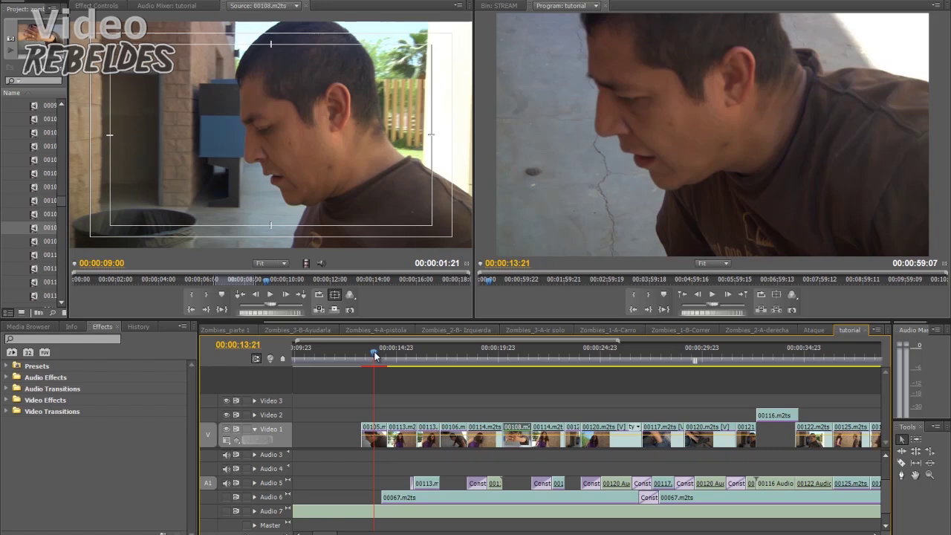
key("minus")
key("minus")
key("minus")
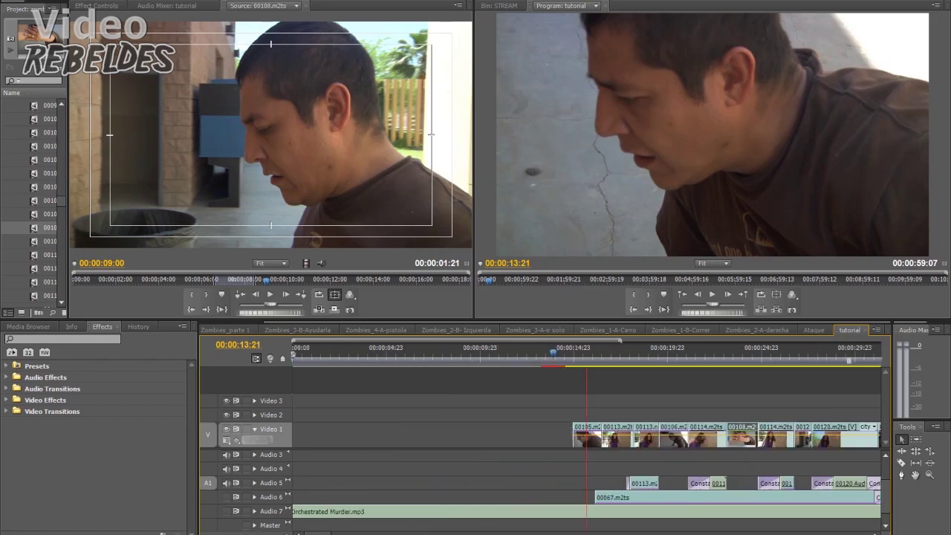
scroll(587, 446, "right", 3)
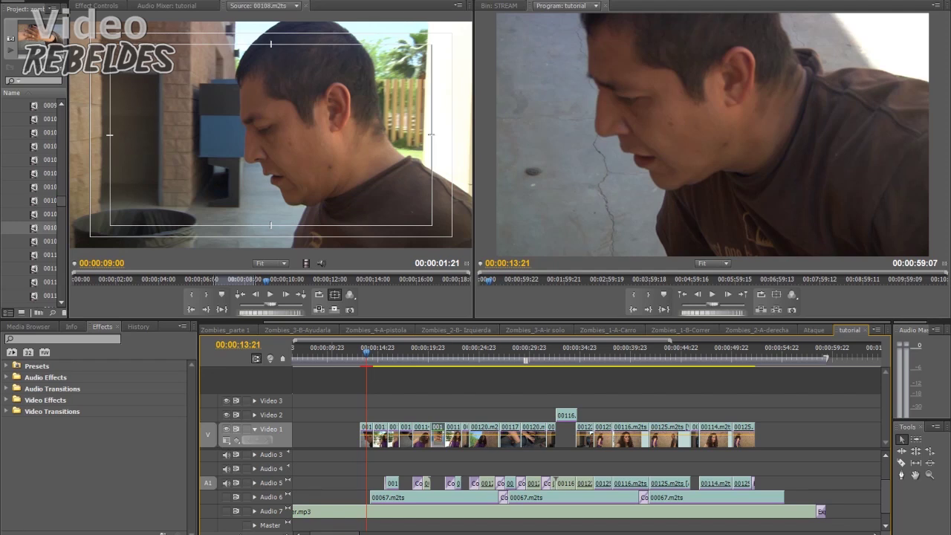
key("equal")
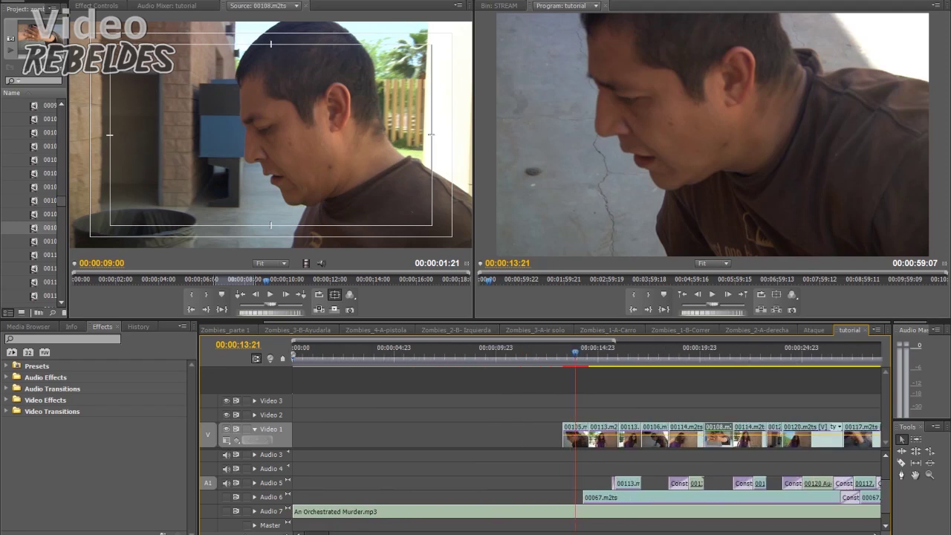
scroll(587, 446, "down", 2)
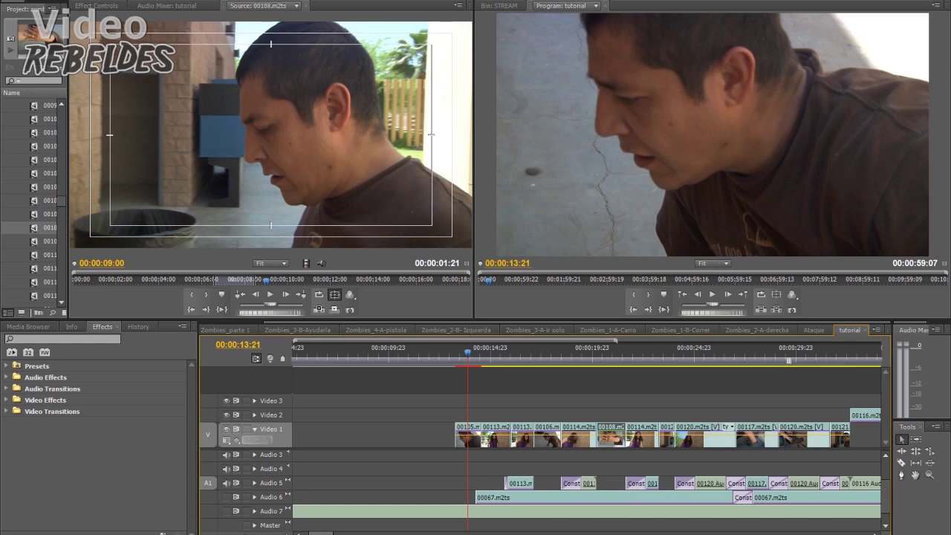
left_click(464, 355)
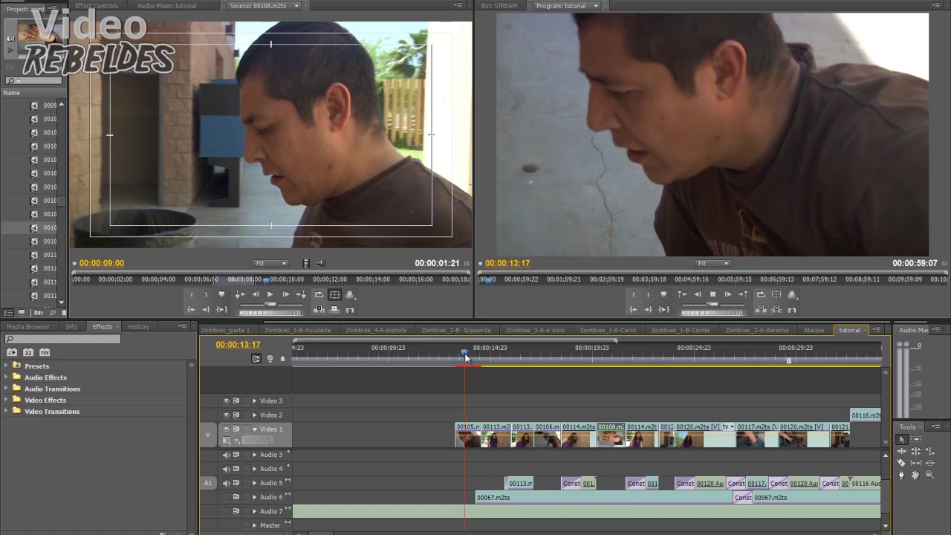
key("space")
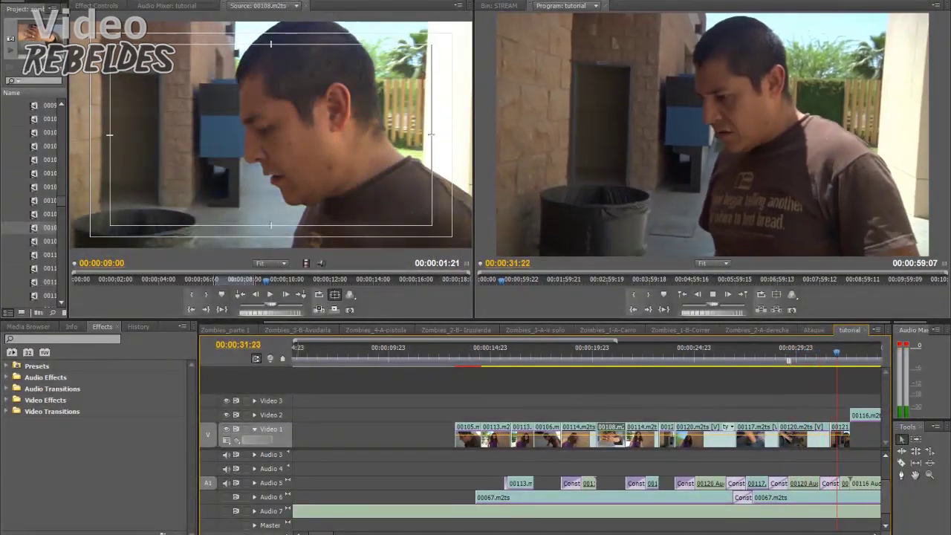
Step: Play the sequence onward from 00:00:34:13, where the 00116.m2ts clip on Video 2 ends
key("minus")
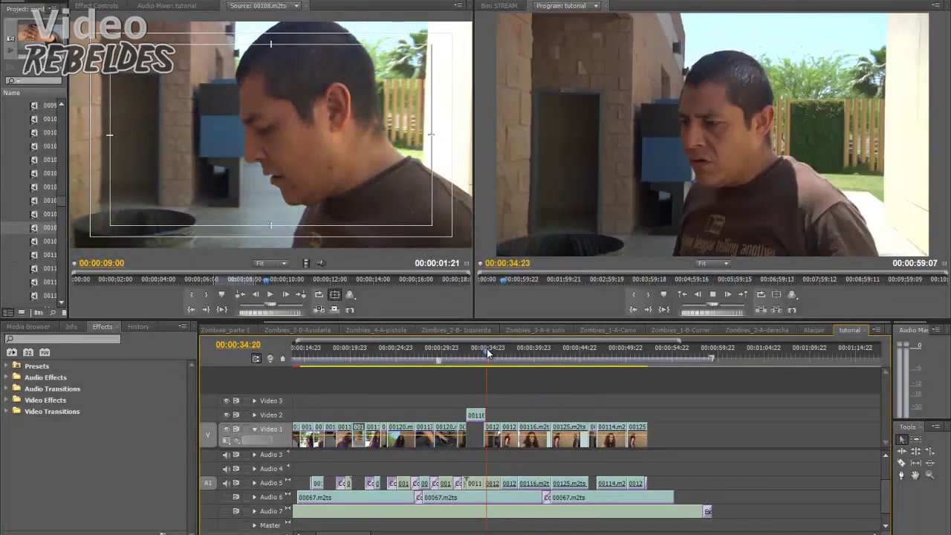
left_click(485, 350)
key("equal")
key("equal")
key("equal")
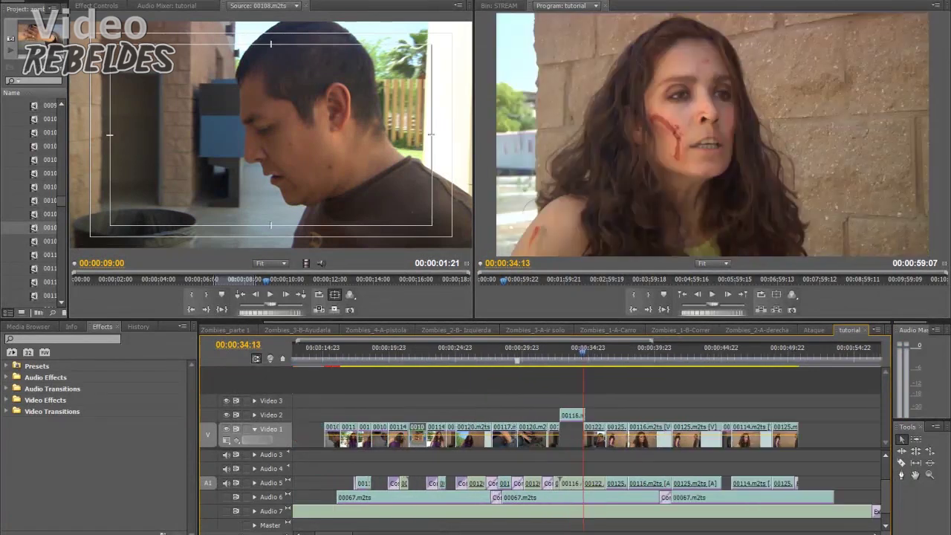
key("space")
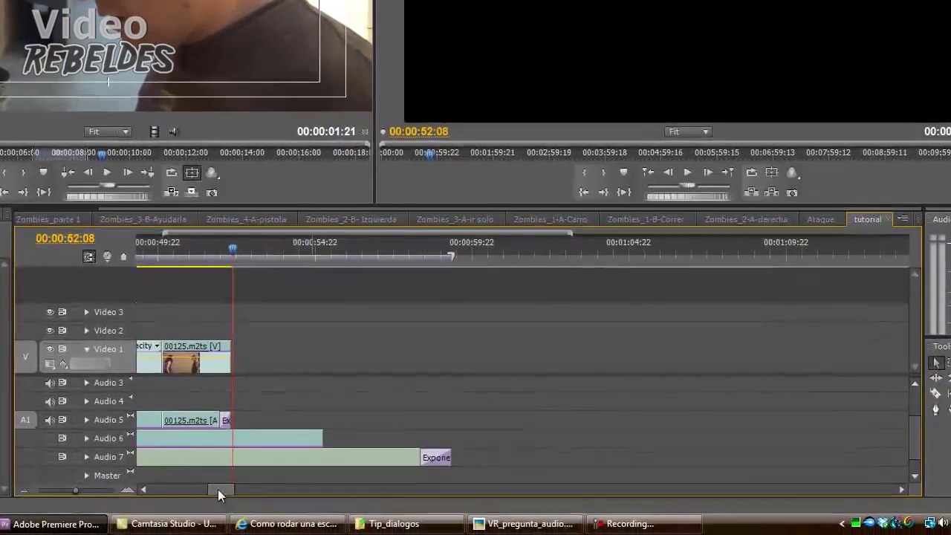
Step: Play the dialogue from 00:00:35:07, pause at 00:00:39:22 on the woman's close-up, and resume playback
left_click_drag(266, 504, 244, 508)
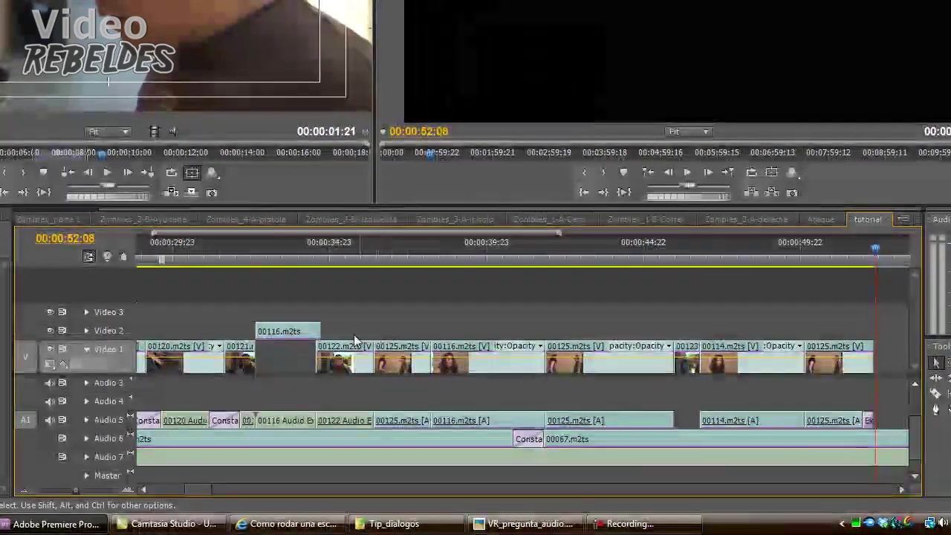
left_click_drag(77, 498, 72, 497)
left_click_drag(208, 496, 197, 496)
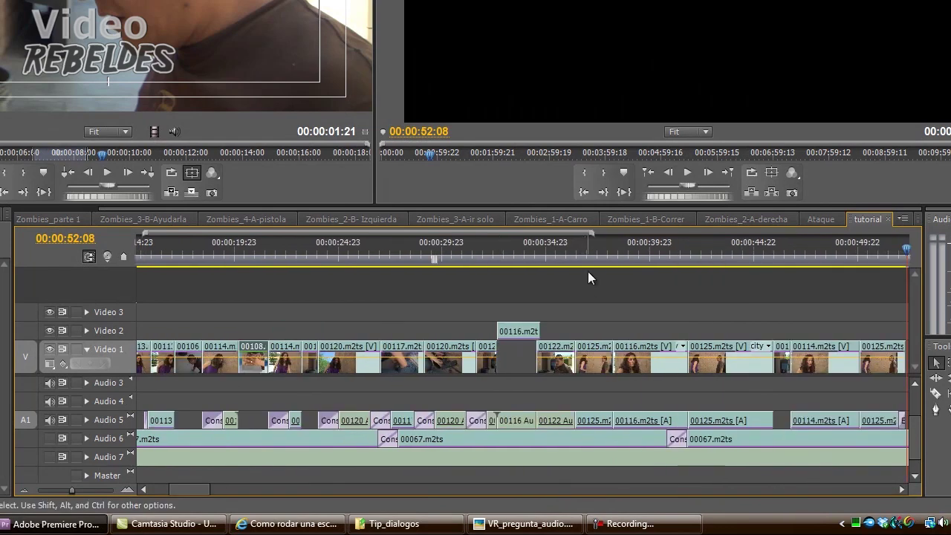
left_click(573, 255)
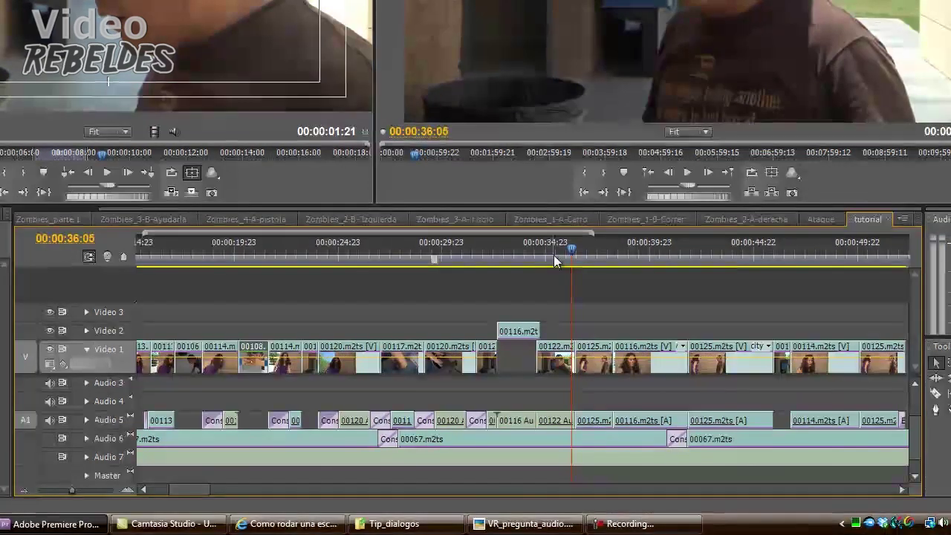
left_click(561, 255)
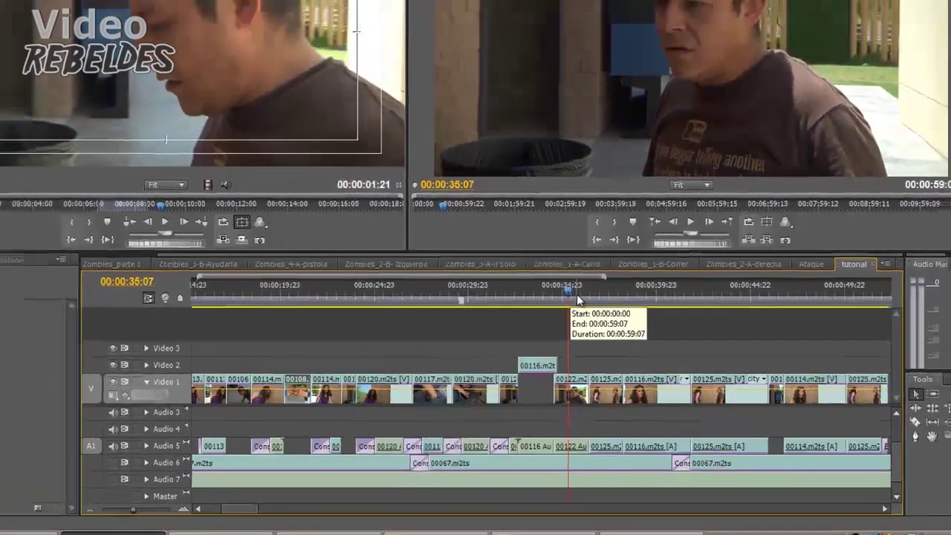
key("space")
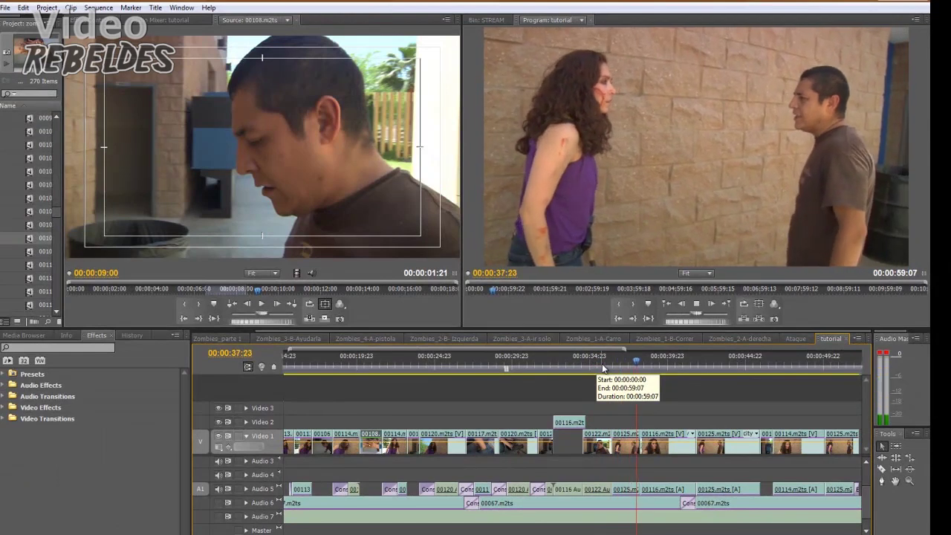
key("space")
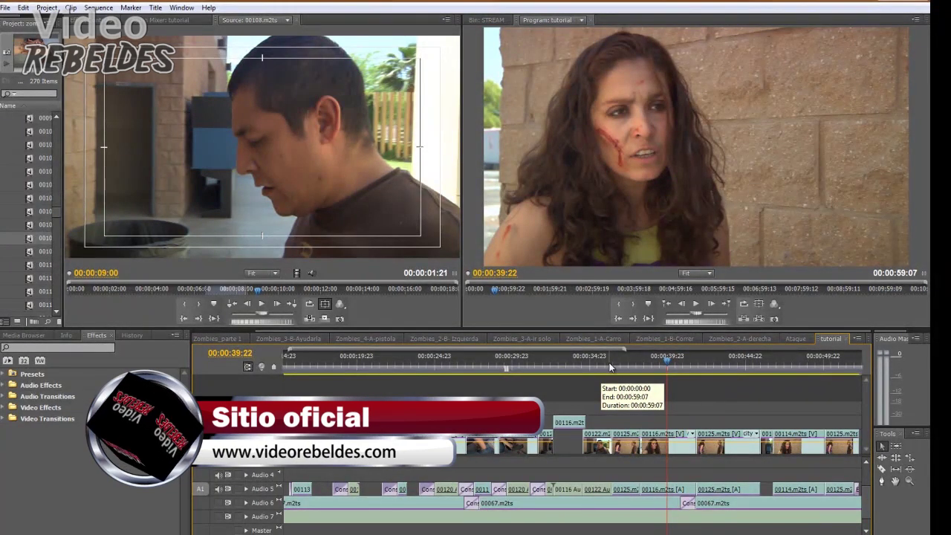
key("space")
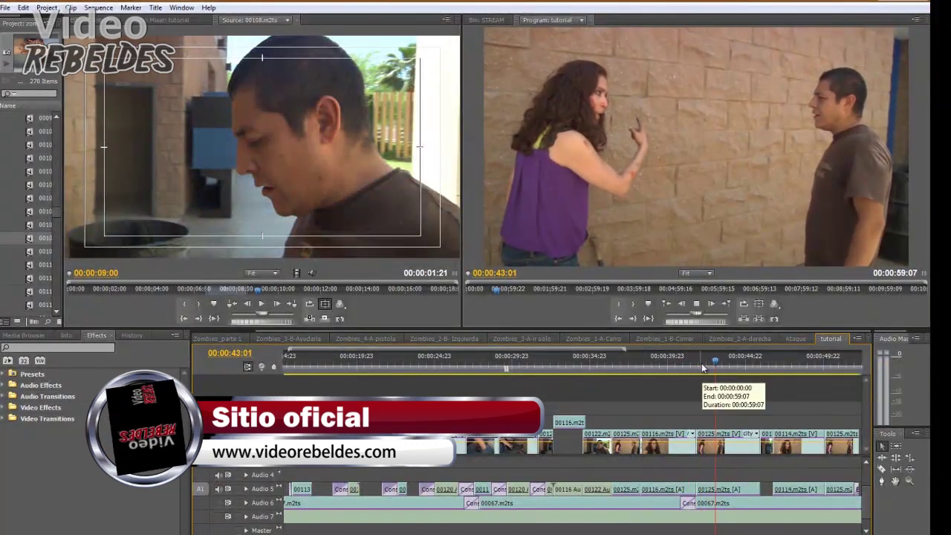
Step: Replay the cut from the woman's close-up to the two-person shot from 00:00:41:11, stopping at 00:00:42:18
left_click(705, 364)
left_click_drag(704, 366, 701, 367)
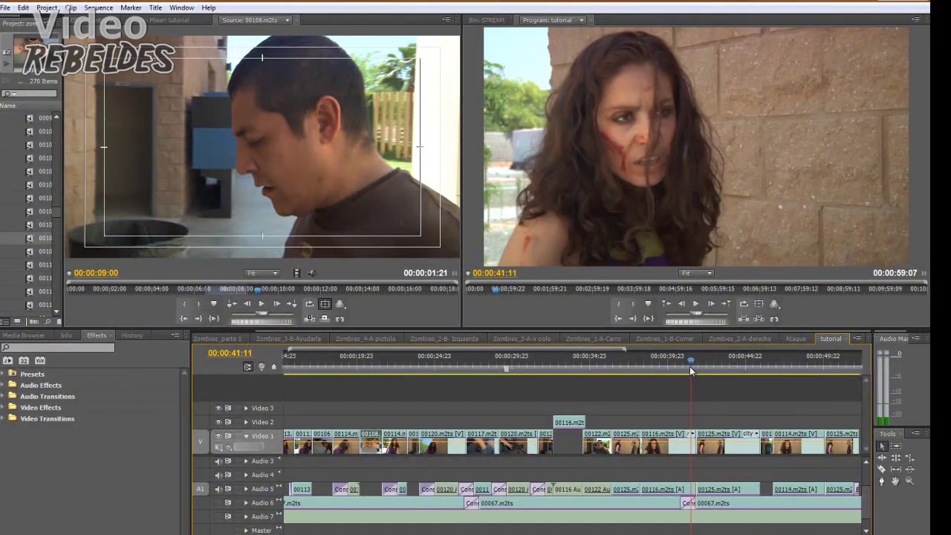
key("space")
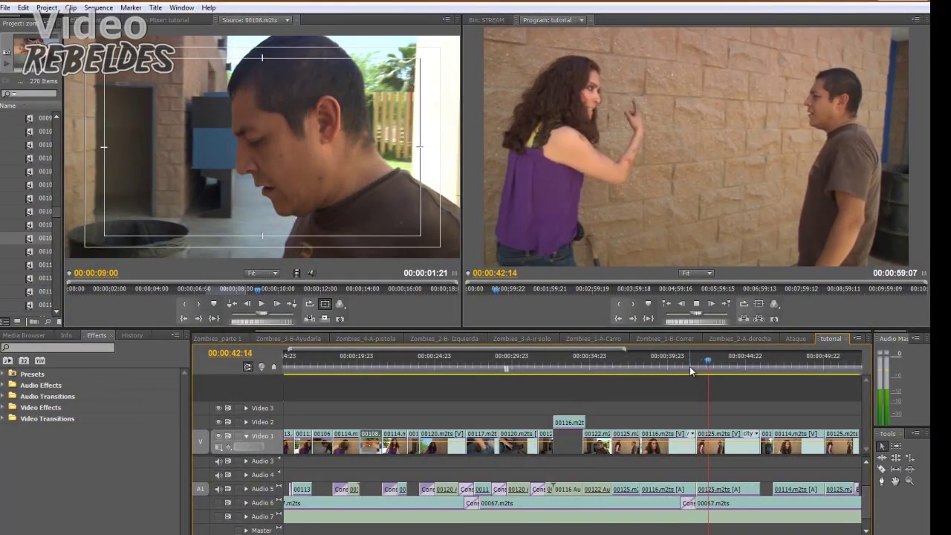
key("space")
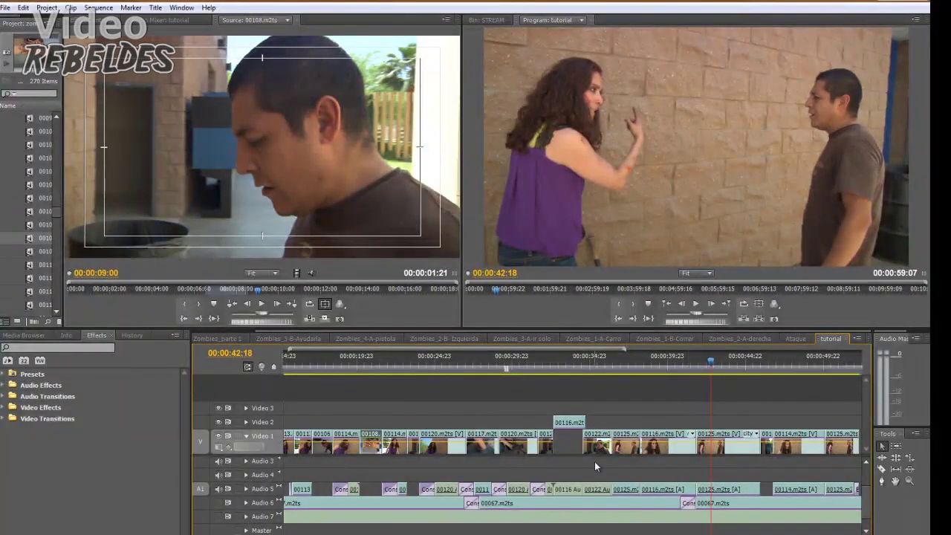
Step: Examine how the dialogue, crossfades, ambient sound and music are layered on Audio 5, 6 and 7 along the sequence
scroll(572, 446, "down", 5)
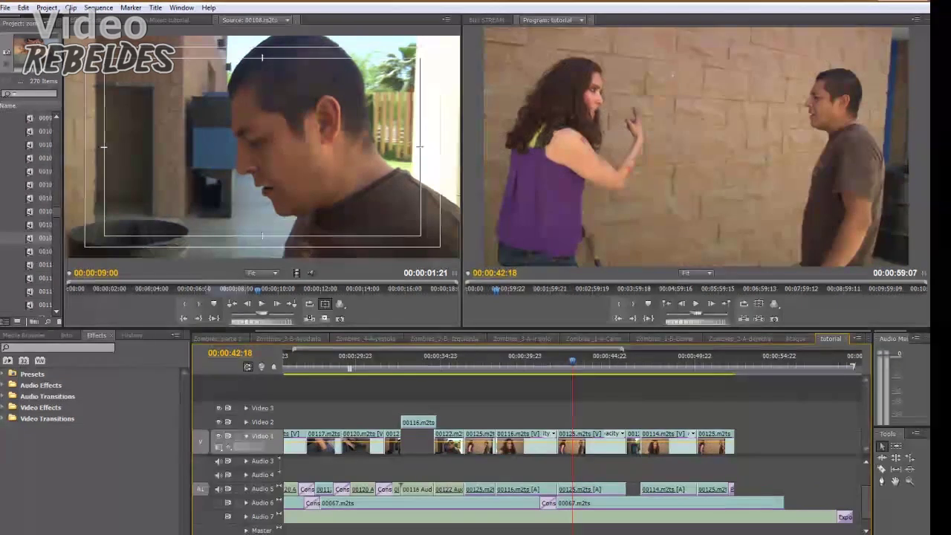
scroll(565, 446, "up", 4)
scroll(572, 446, "up", 2)
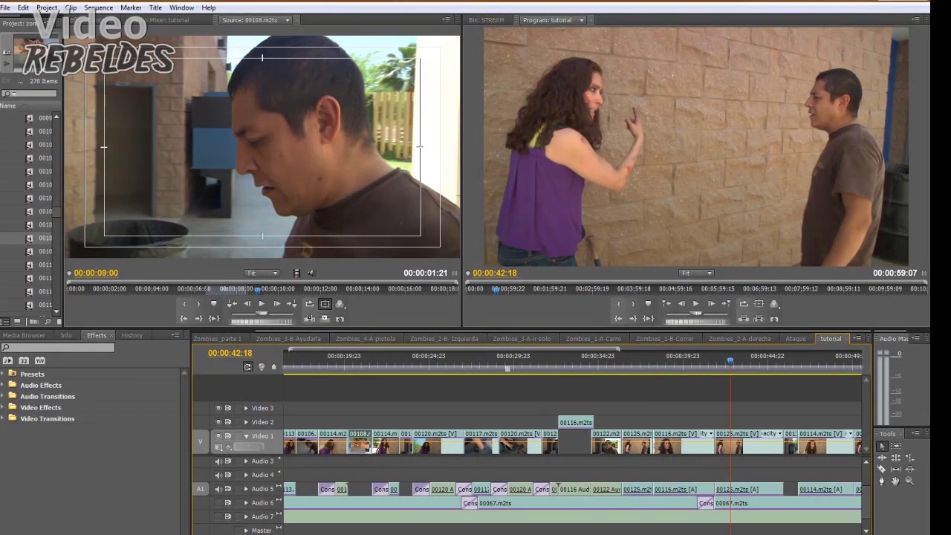
scroll(572, 446, "down", 5)
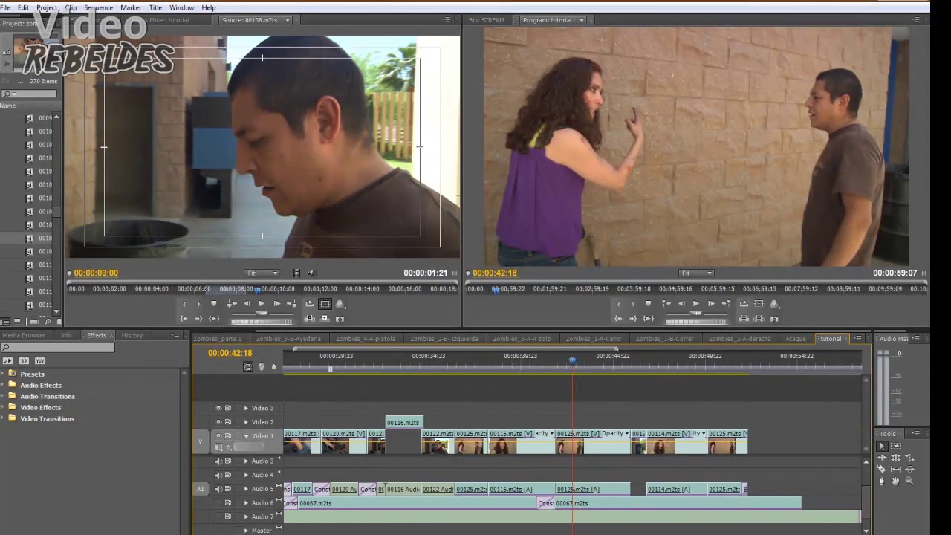
scroll(572, 446, "up", 9)
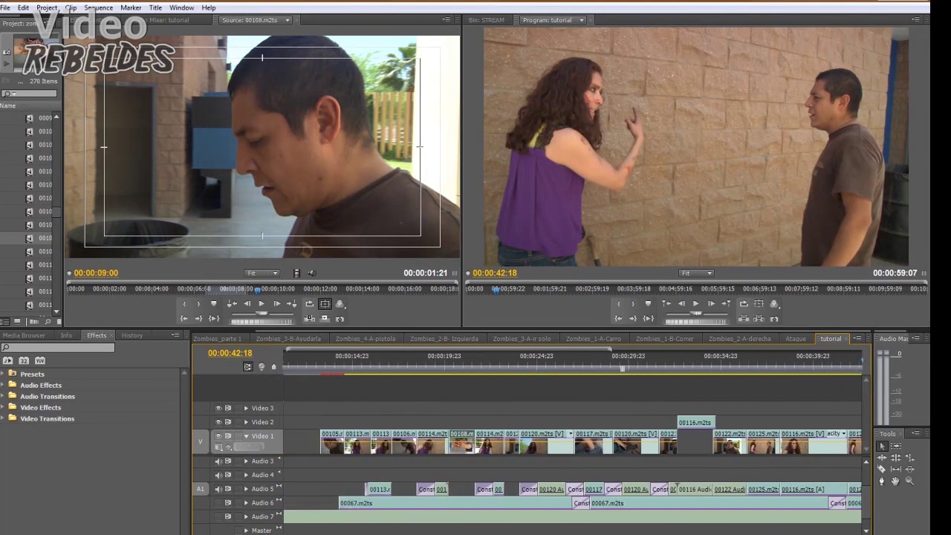
scroll(572, 446, "down", 9)
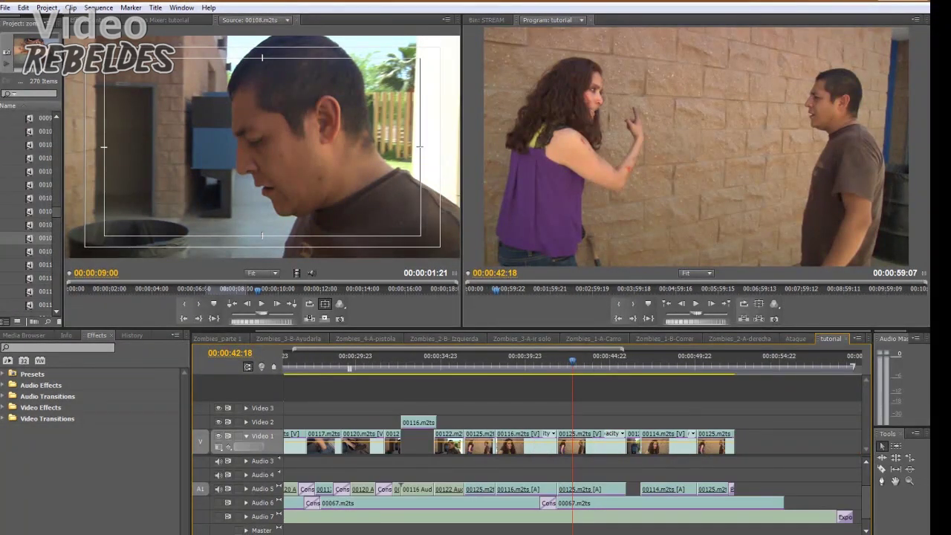
scroll(572, 446, "up", 3)
scroll(573, 446, "up", 4)
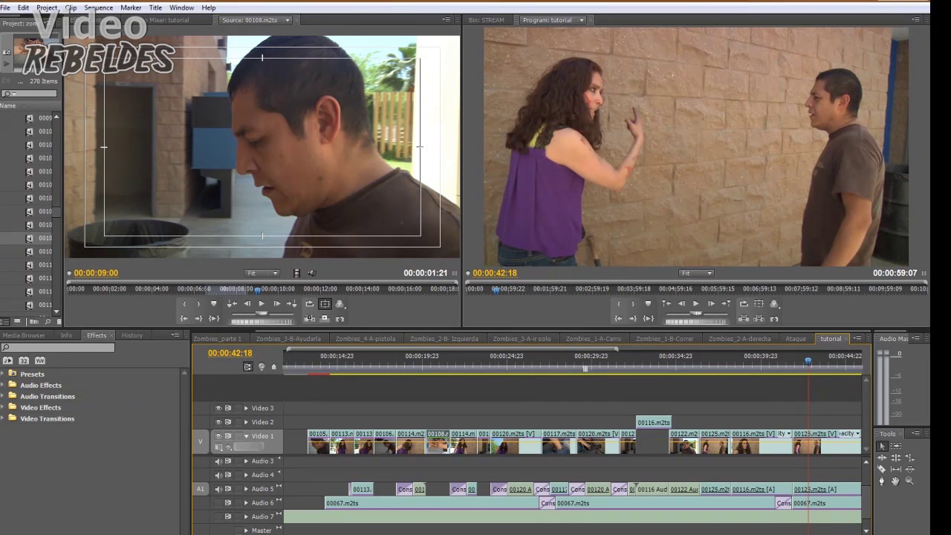
key("=")
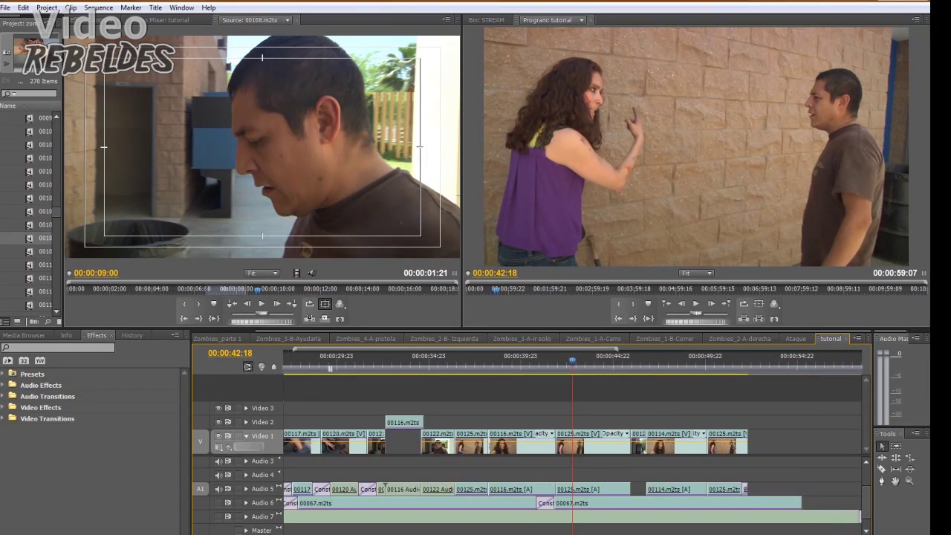
scroll(573, 446, "up", 5)
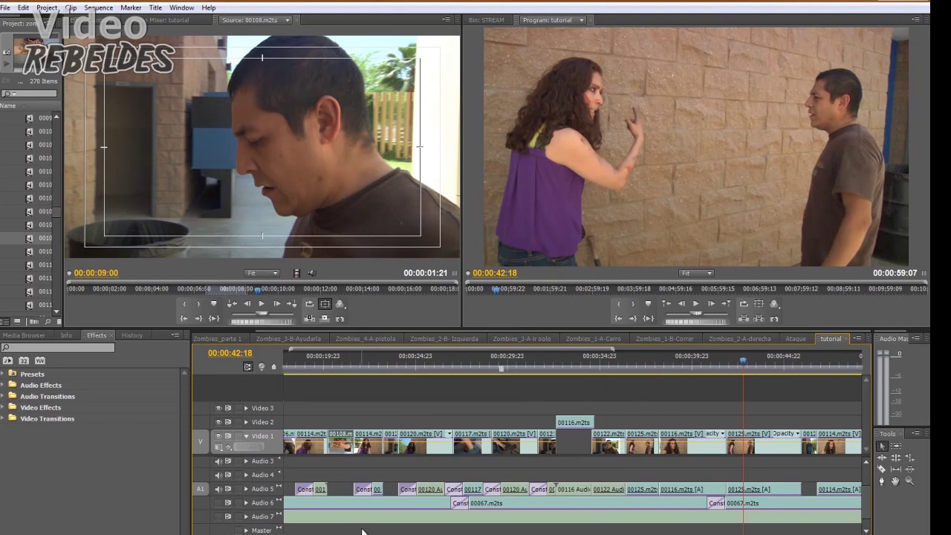
scroll(572, 446, "up", 4)
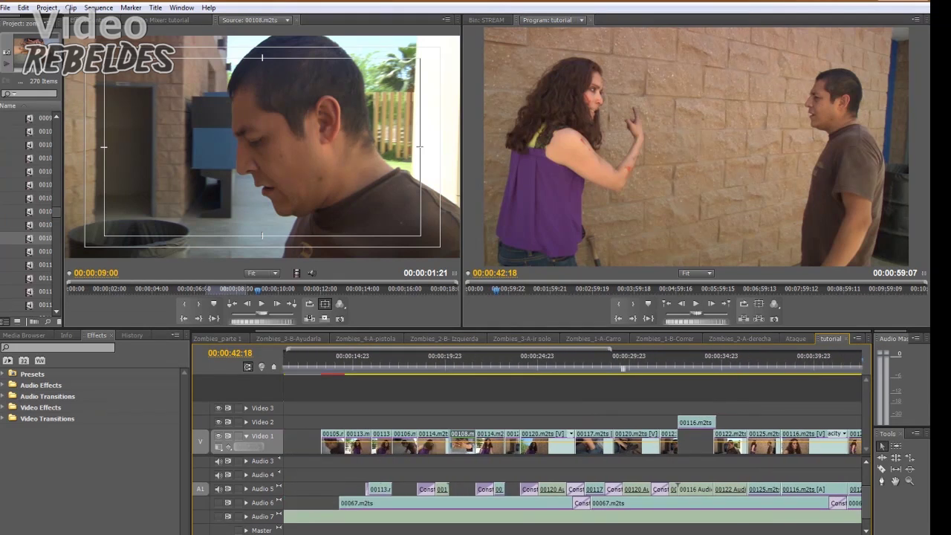
Step: Open the first 00067.m2ts clip on Audio 6 in the source monitor, listen to it, and return to 00:00:04:05
double_click(367, 505)
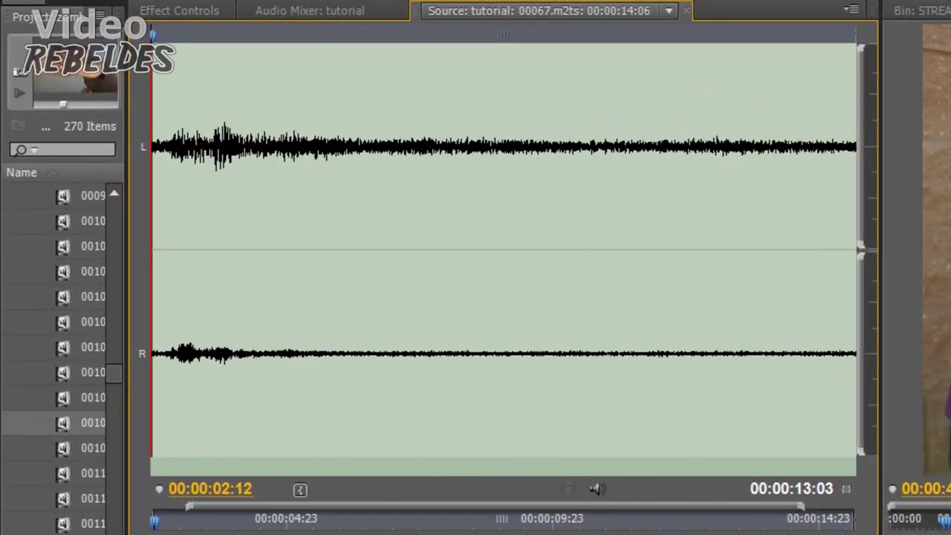
key("space")
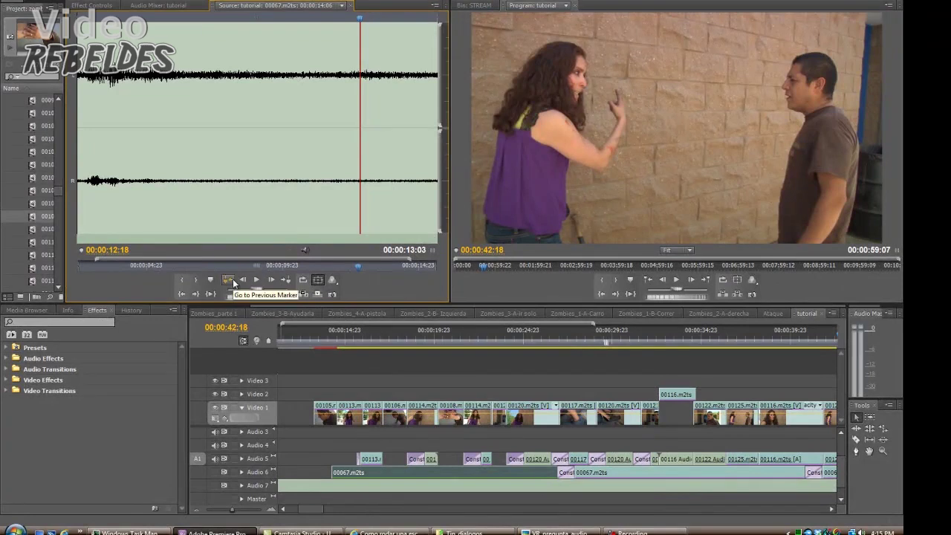
left_click(128, 269)
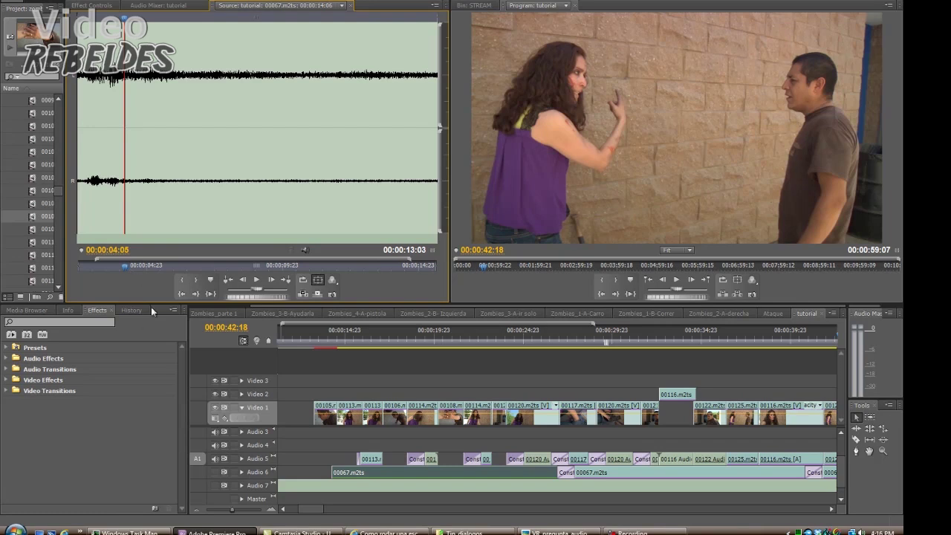
left_click_drag(232, 510, 229, 510)
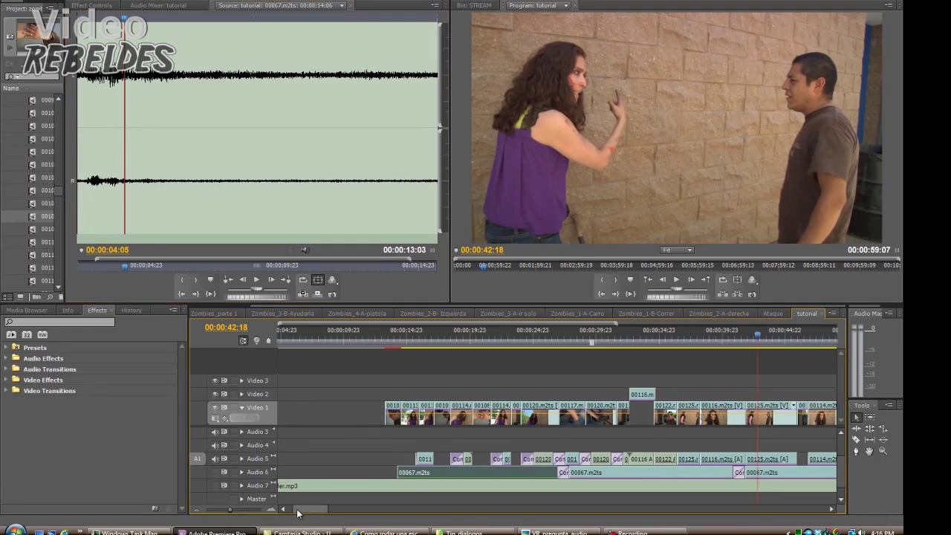
left_click_drag(297, 512, 278, 512)
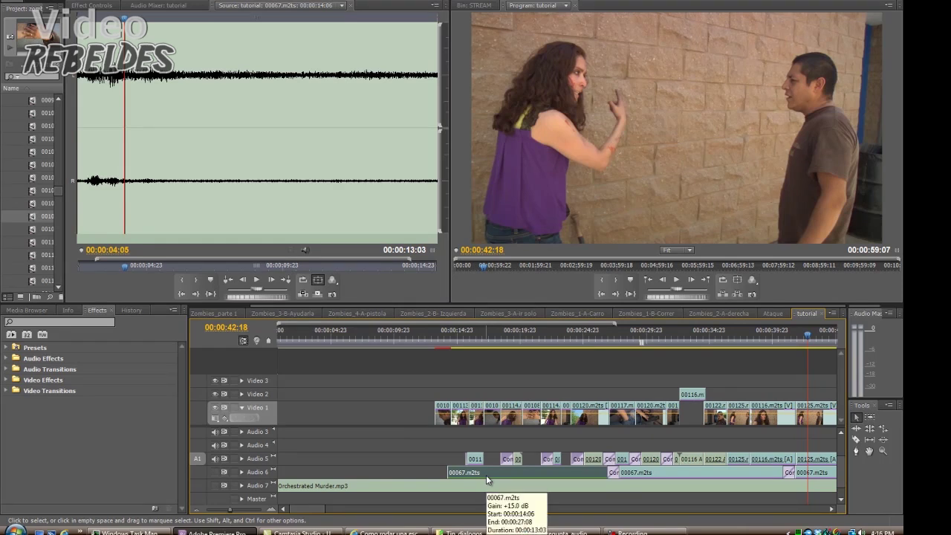
Step: Play the first shots from 00:00:14:06, where the first 00067.m2ts ambient clip starts, to 00:00:14:22, and return to 00:00:14:07
left_click(447, 333)
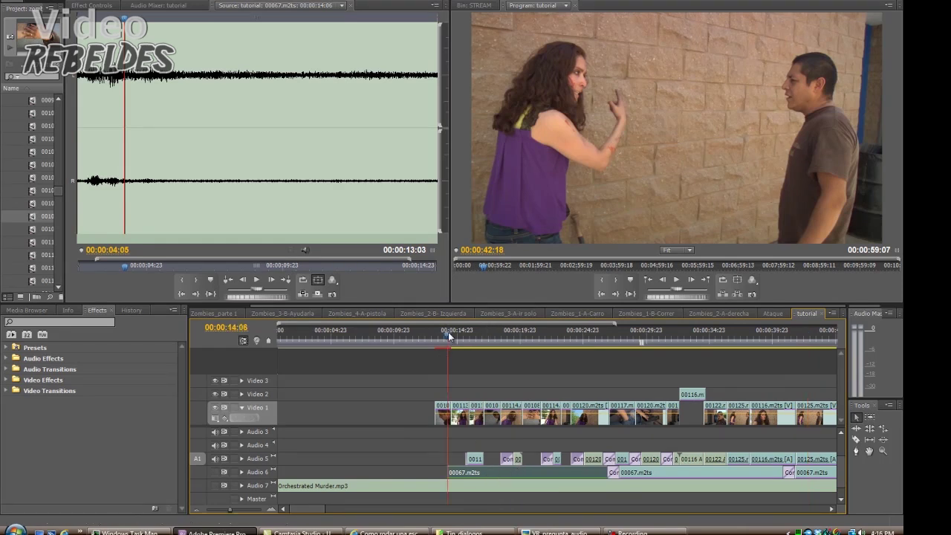
left_click(229, 512)
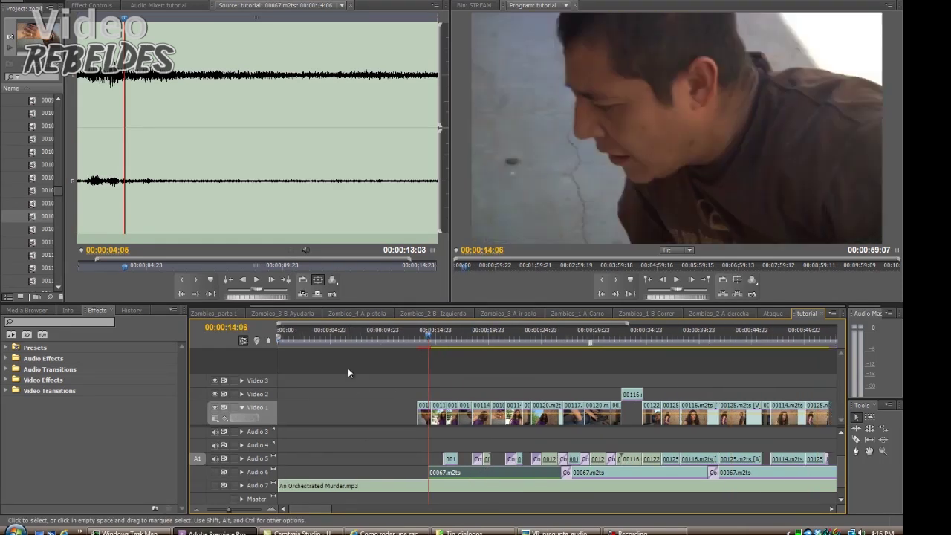
left_click_drag(432, 334, 427, 336)
key("space")
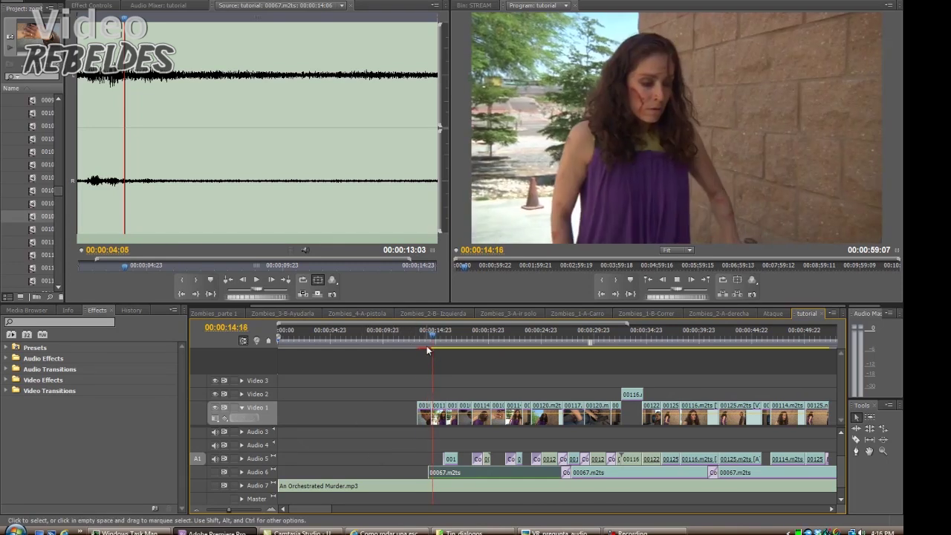
key("space")
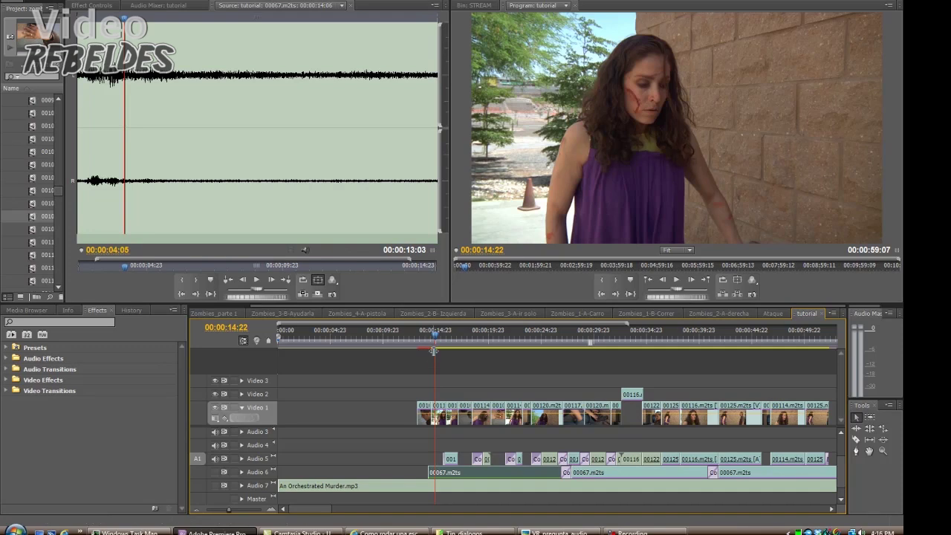
left_click(429, 340)
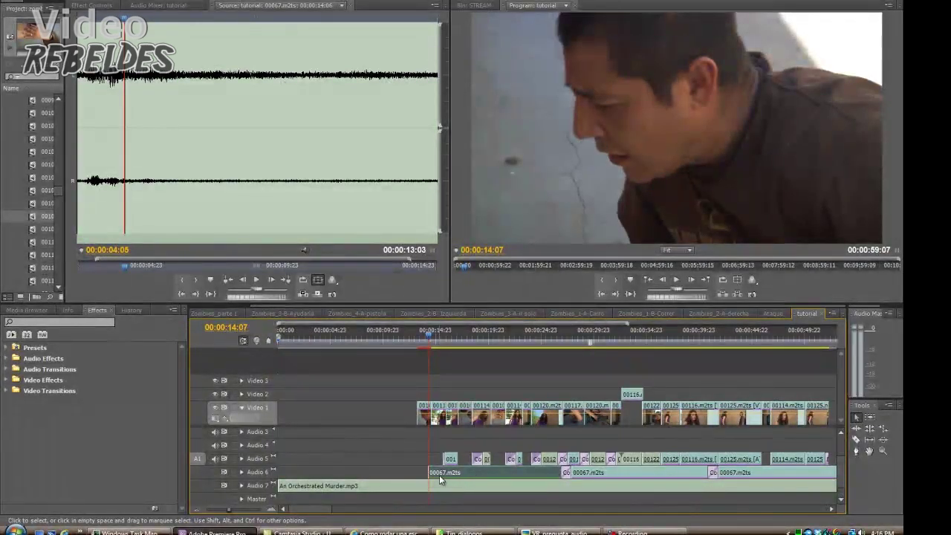
mouse_move(439, 475)
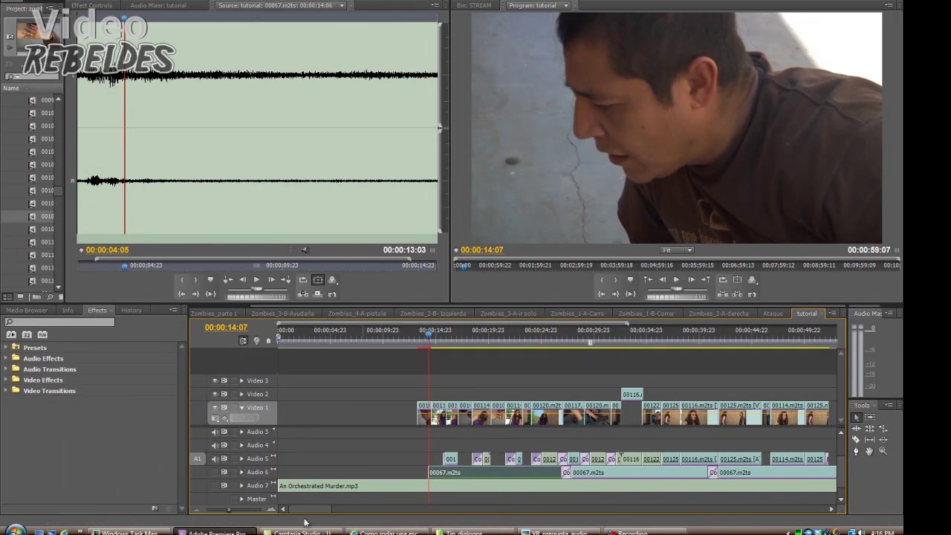
Step: Play the sequence from 00:00:14:07, and play the dialogue from 00:00:35:00 to the woman's close-up at 00:00:47:13
left_click_drag(232, 513, 227, 513)
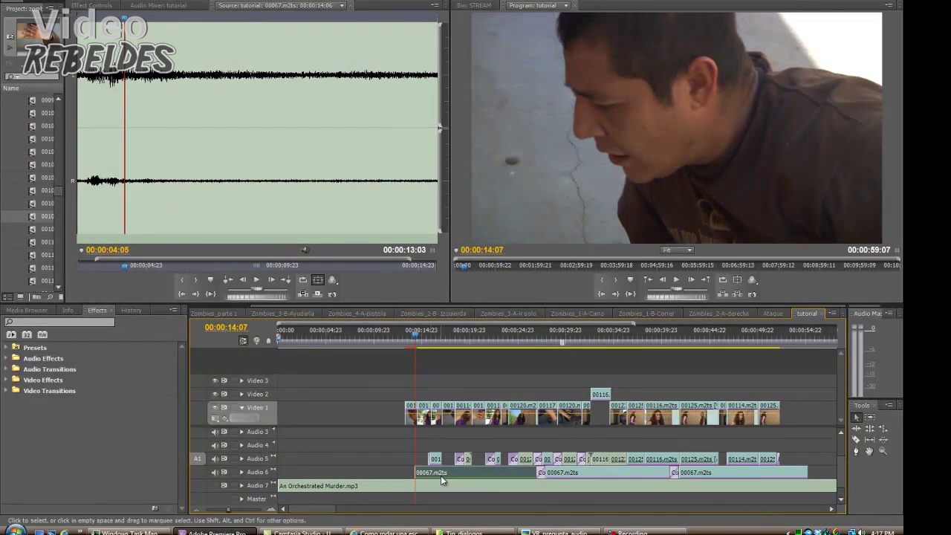
key("space")
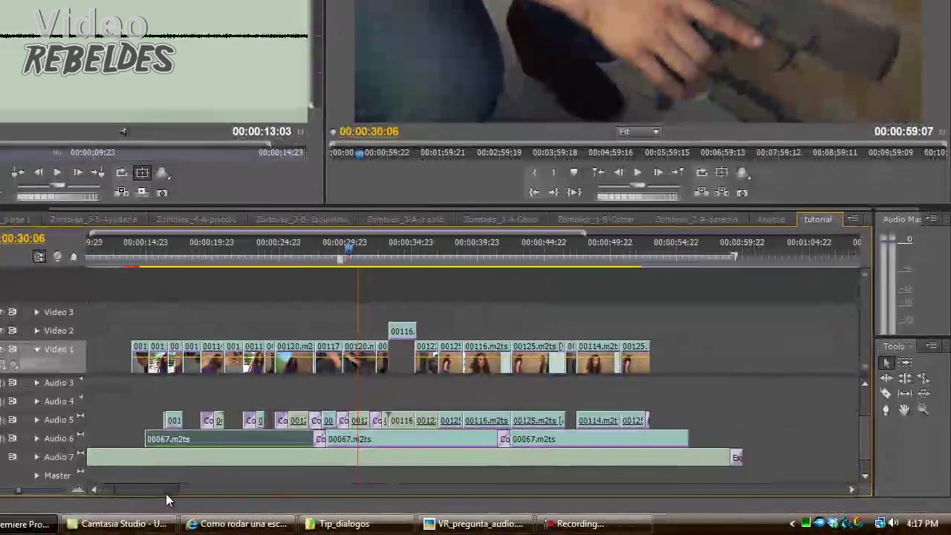
left_click(412, 247)
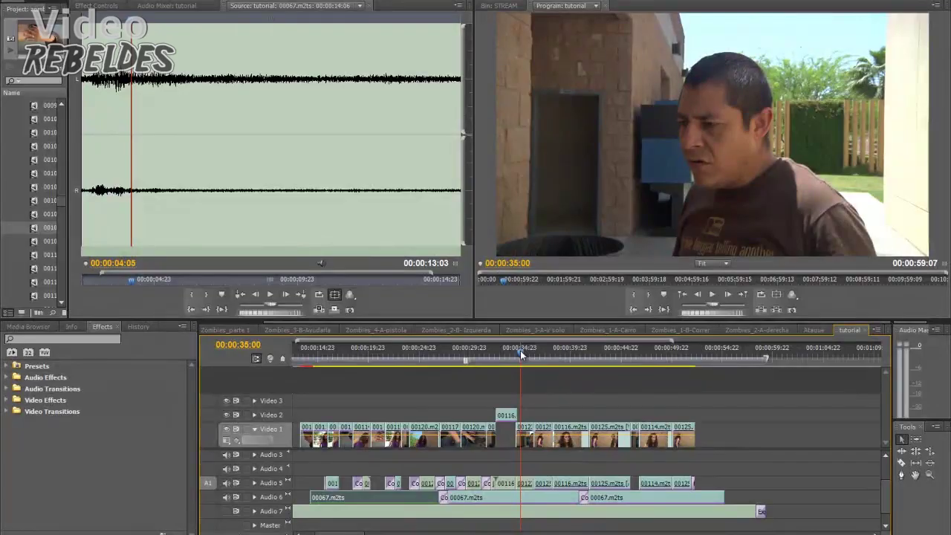
key("space")
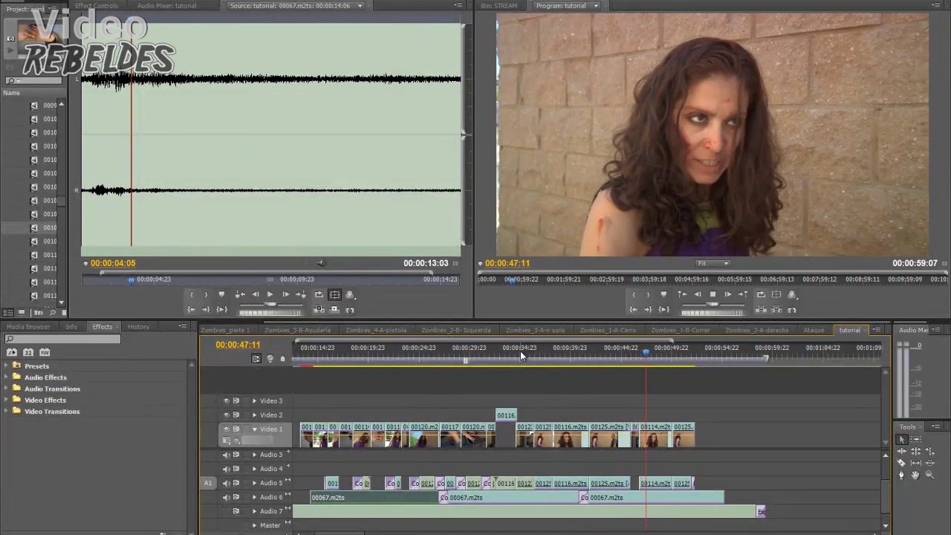
key("space")
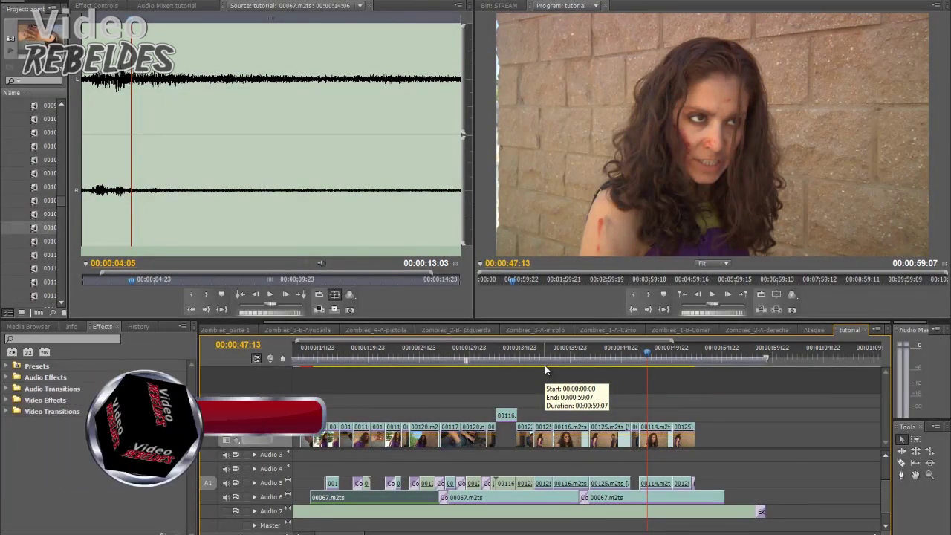
Step: Locate the dialogue cut between the 00122 and 00125 clips near 00:00:35:15 and select the second 00067.m2ts ambient clip on Audio 6
left_click(529, 351)
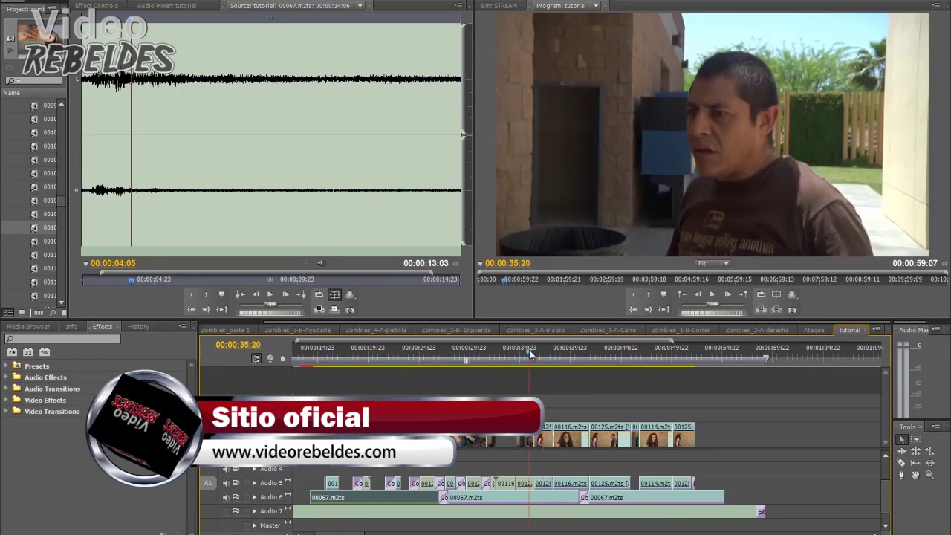
key("=")
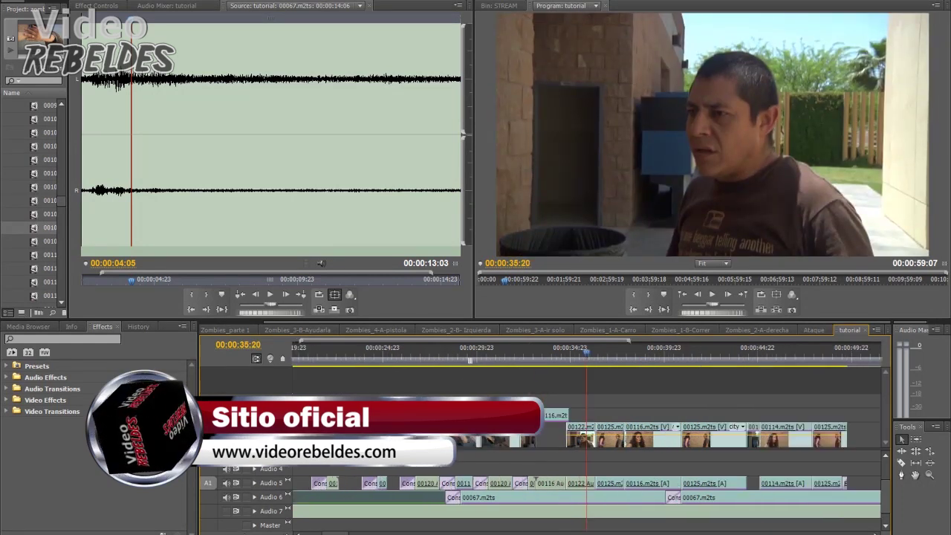
left_click(577, 355)
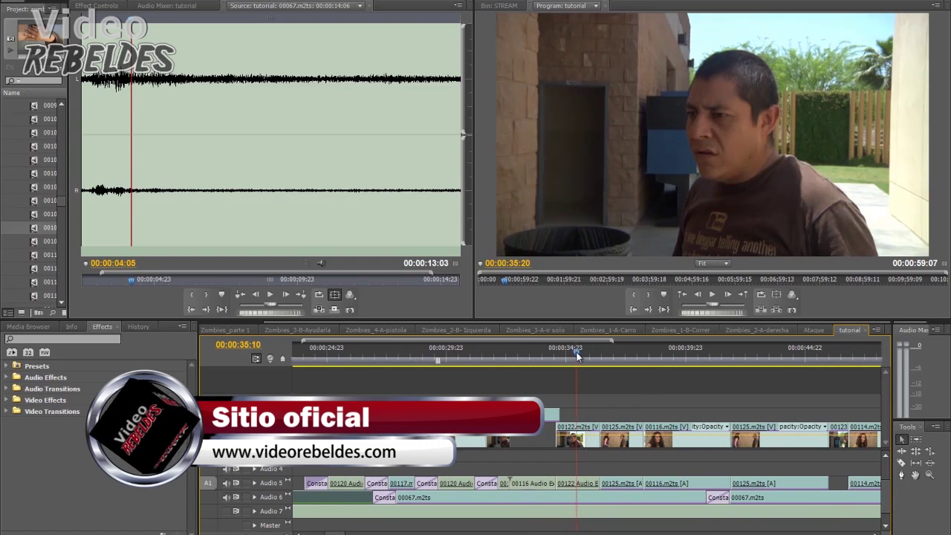
left_click(599, 500)
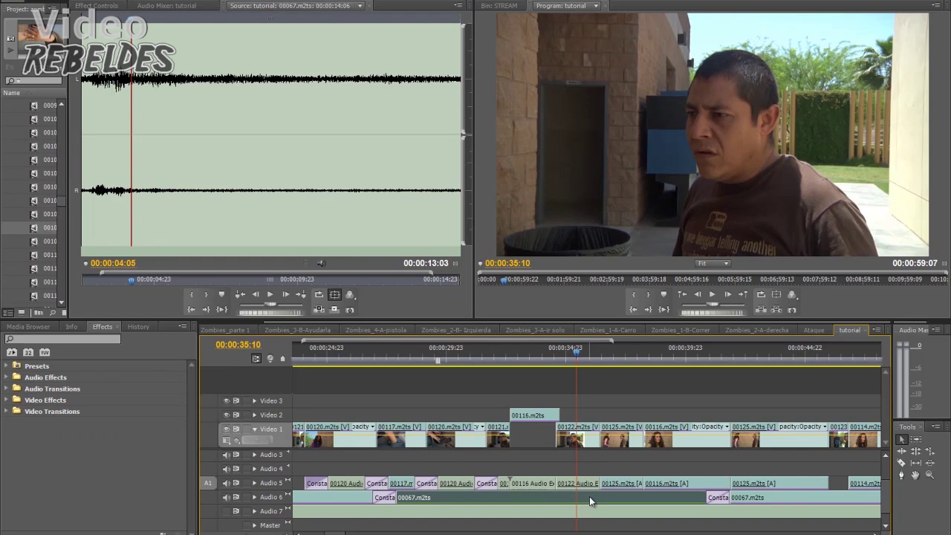
left_click(579, 349)
key("equal")
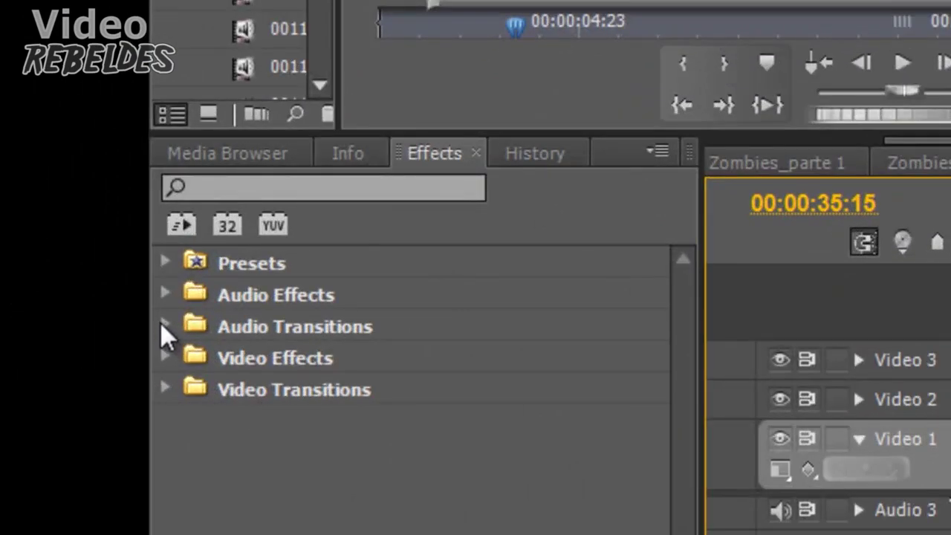
Step: Add Constant Power crossfades on Audio 5 at the 00122–00125, 00125–00116 and 00116–00125 dialogue cuts
left_click(160, 326)
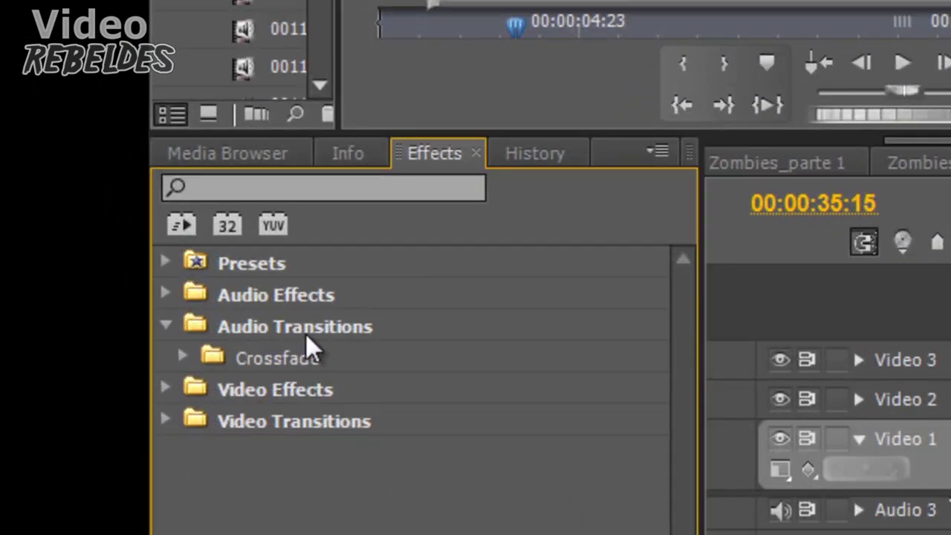
left_click(182, 359)
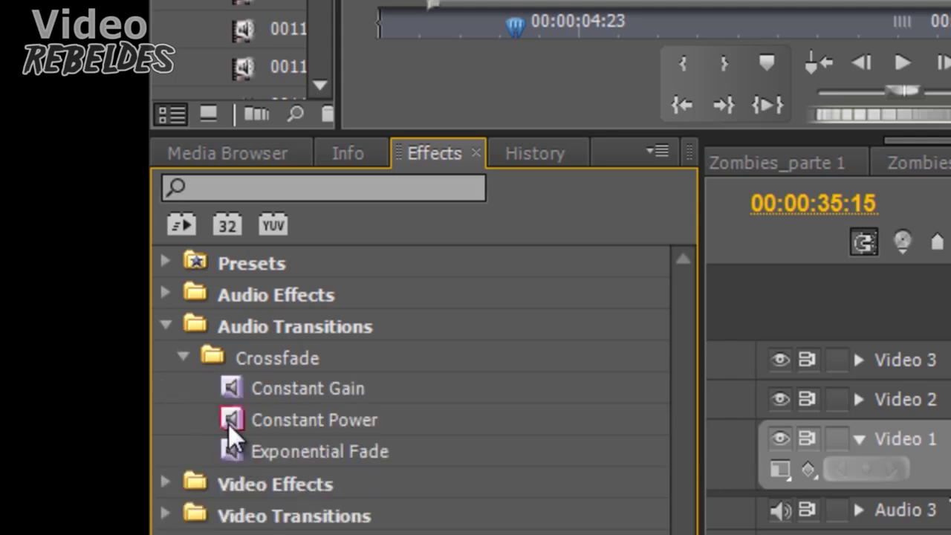
left_click(231, 418)
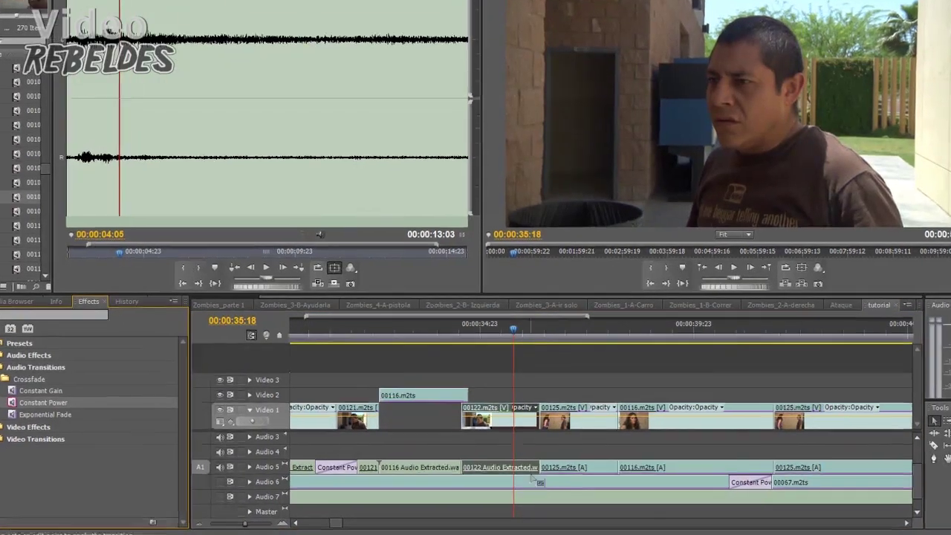
left_click_drag(533, 480, 539, 467)
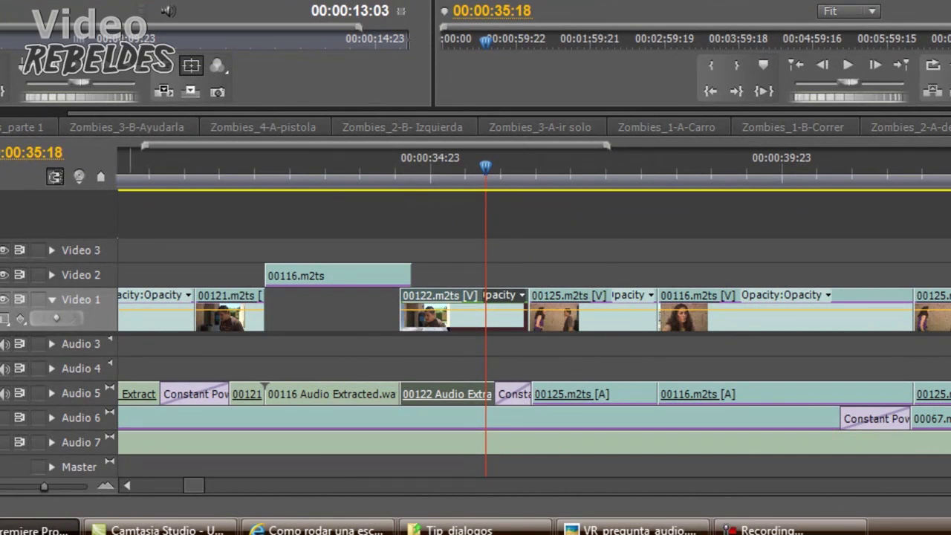
left_click_drag(2, 497, 654, 407)
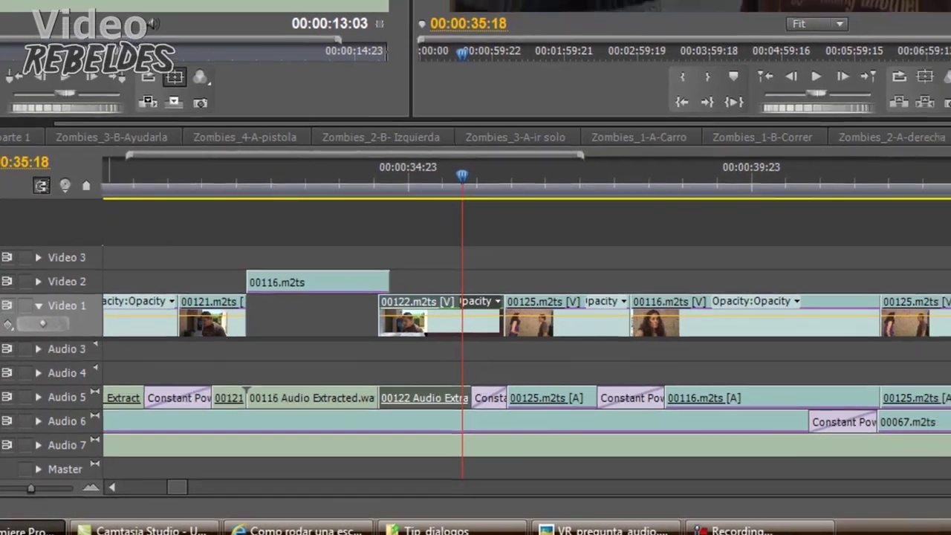
left_click_drag(2, 496, 911, 394)
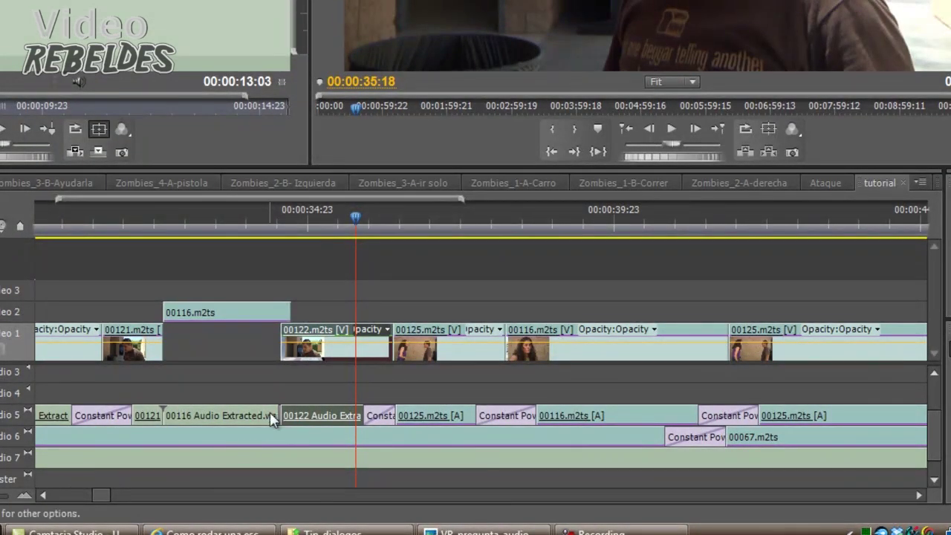
Step: Play the crossfaded dialogue from 00:00:34:08 to 00:00:42:14, and replay it from 00:00:37:09, stopping at 00:00:40:23
left_click(271, 217)
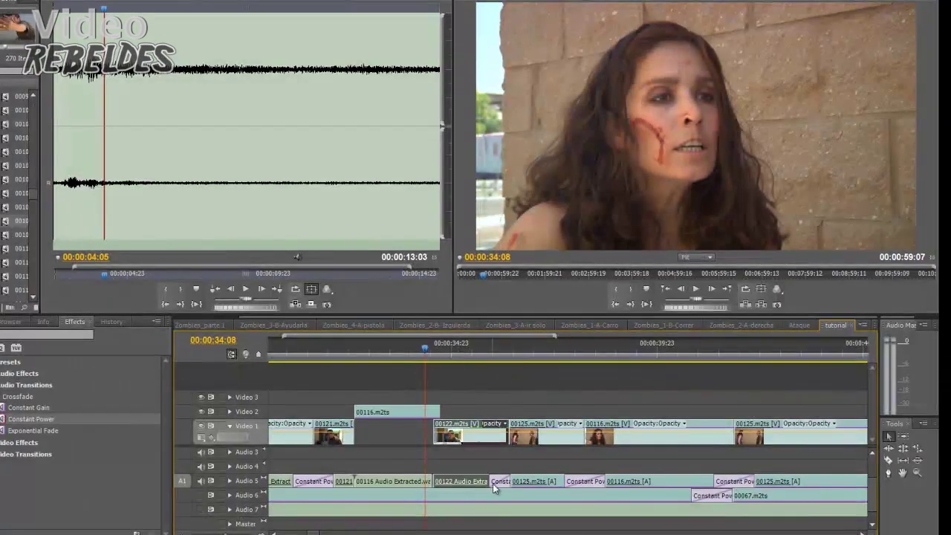
key("space")
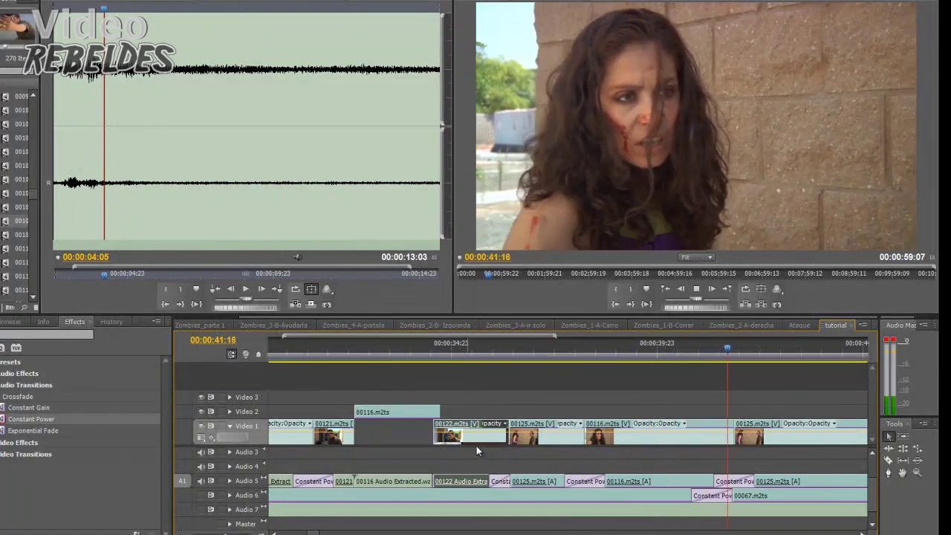
key("space")
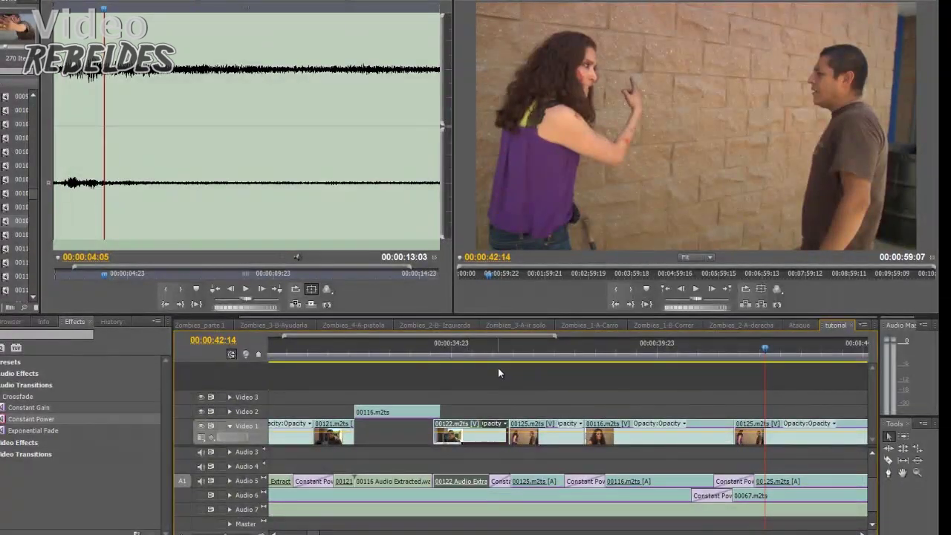
left_click(481, 346)
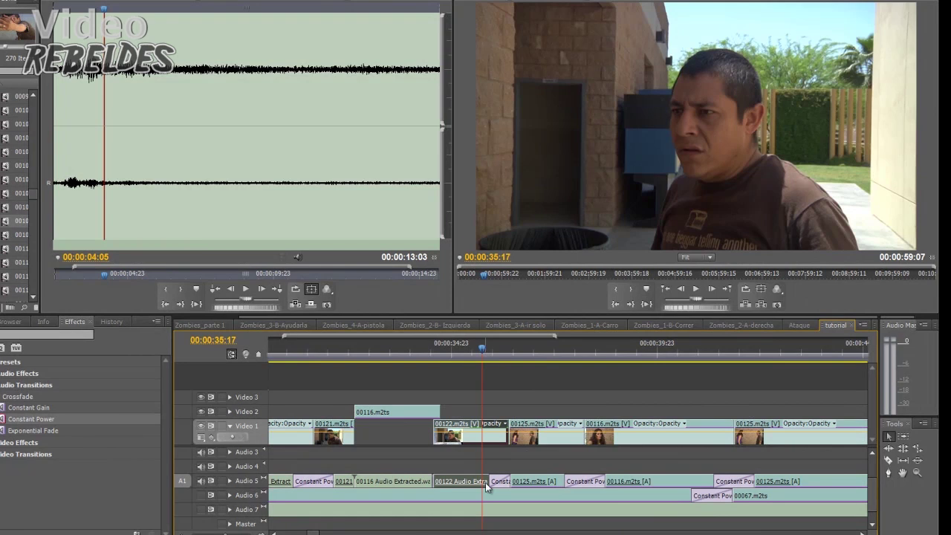
left_click(564, 348)
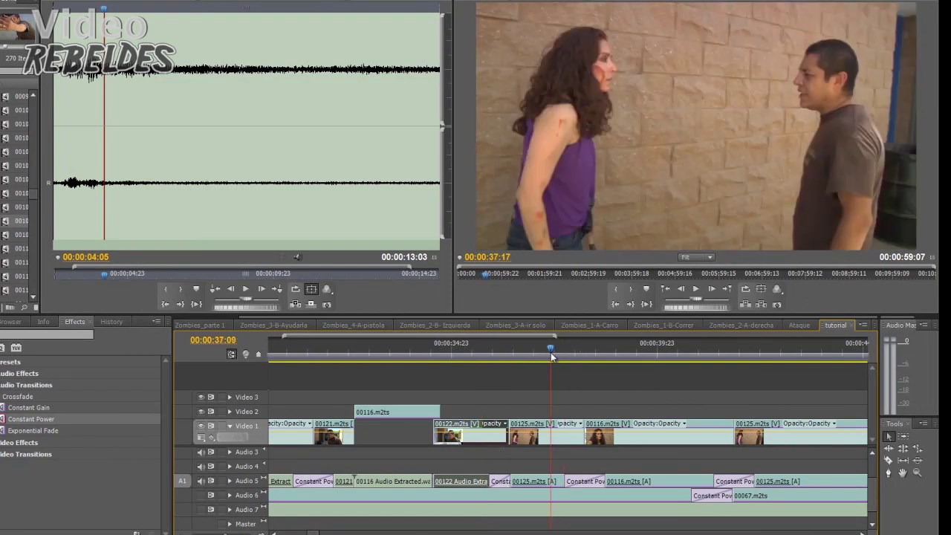
key("space")
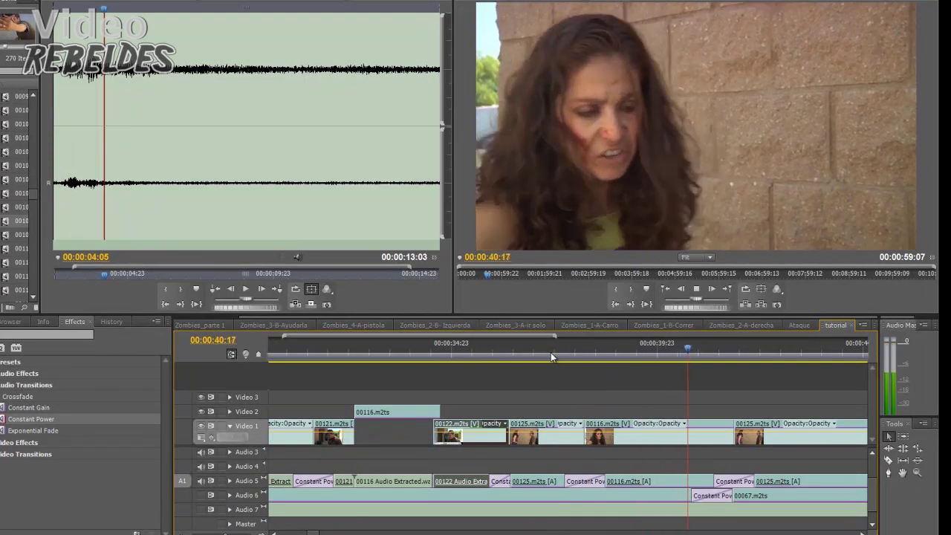
left_click(697, 352)
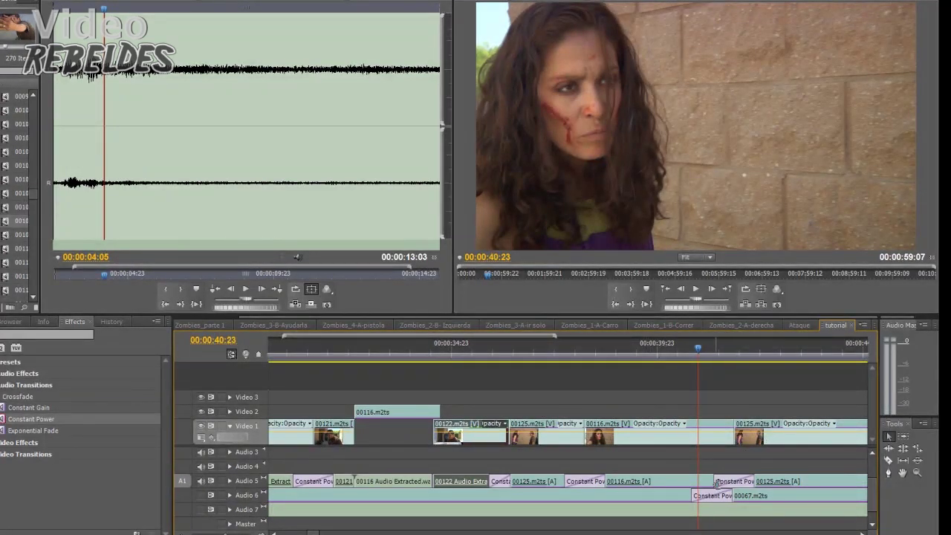
Step: Shorten the three new Constant Power crossfades on Audio 5 so they cover only a brief moment around each dialogue cut
left_click_drag(717, 483, 752, 481)
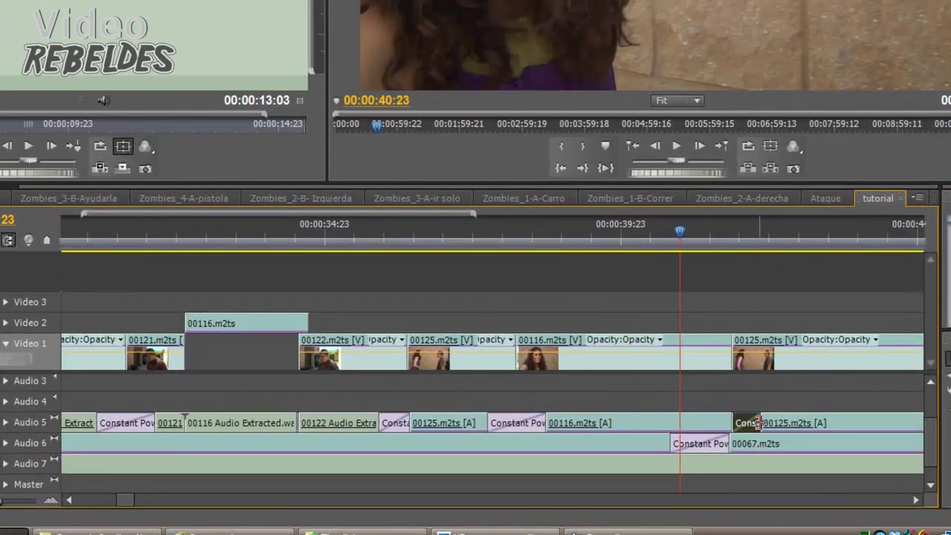
left_click_drag(758, 423, 736, 423)
left_click_drag(541, 423, 509, 423)
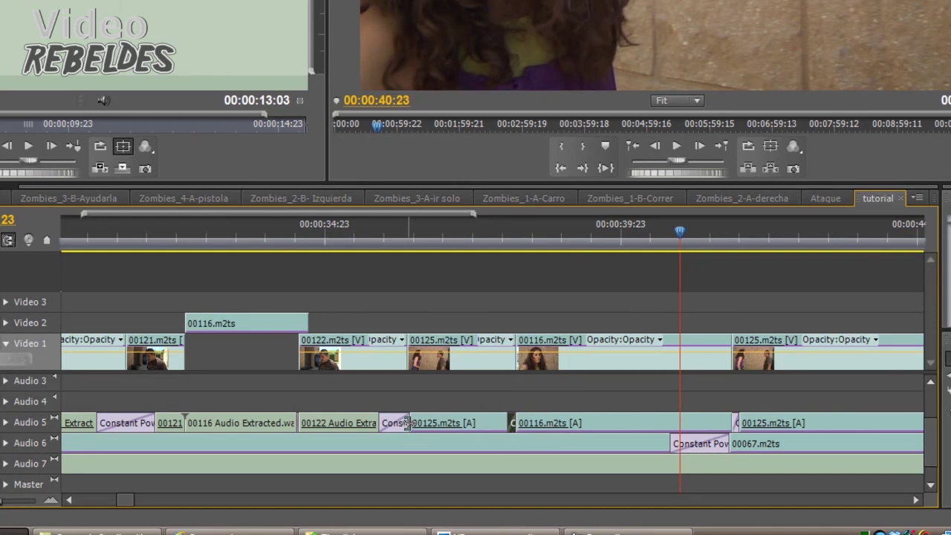
mouse_move(407, 423)
left_mouse_down()
mouse_move(394, 423)
mouse_move(402, 423)
left_mouse_up()
Step: Replay the dialogue across the shortened crossfades, pausing at 00:00:40:14 and then stopping on the two-person shot at 00:00:42:17
key("space")
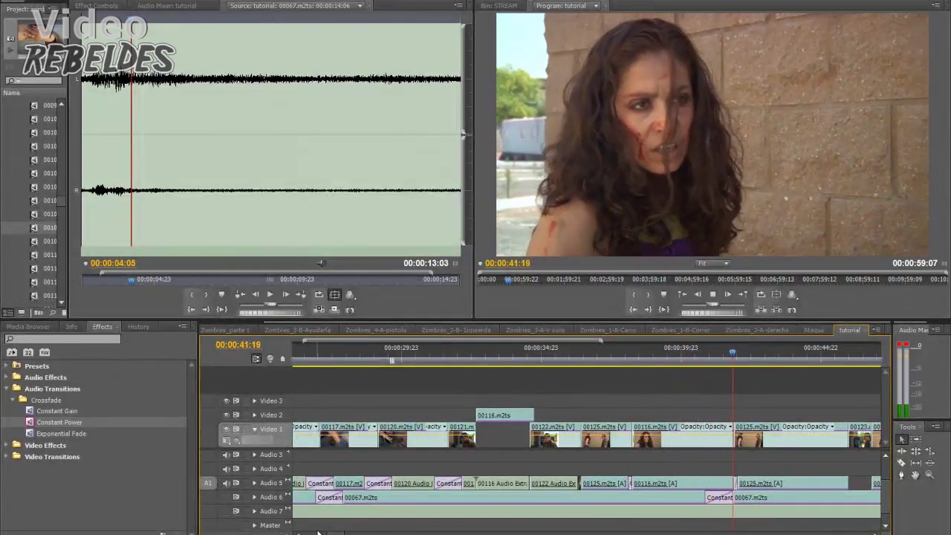
left_click(525, 350)
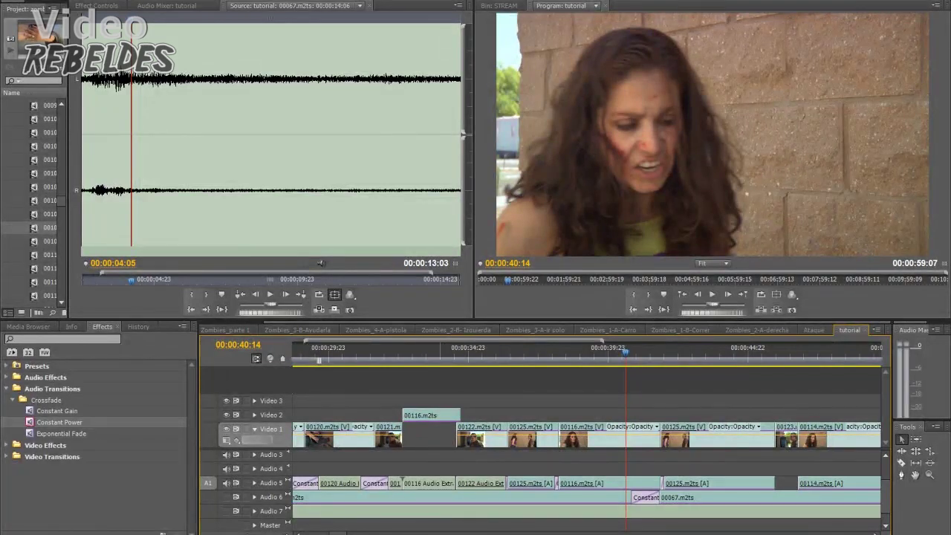
key("=")
scroll(208, 513, "up", 3)
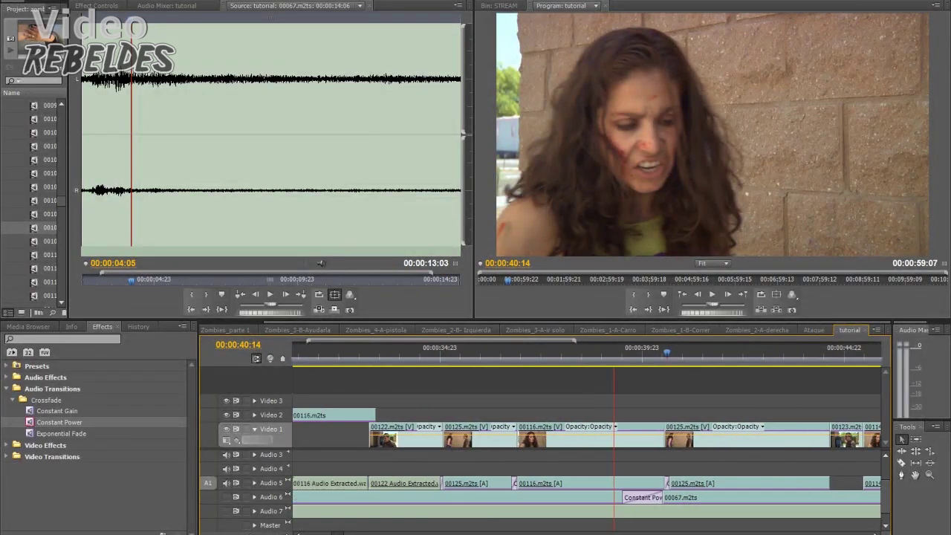
left_click(474, 351)
key("space")
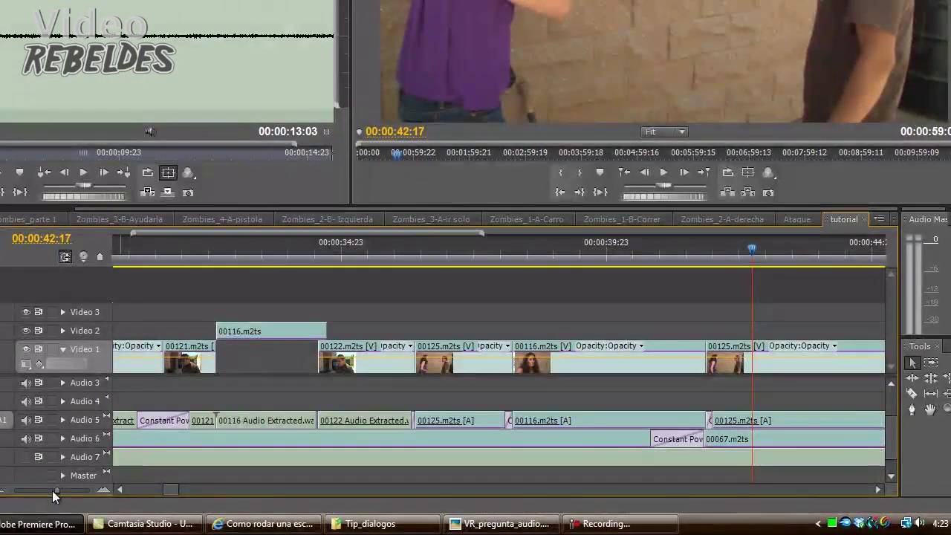
Step: Play the dialogue from 00:00:35:17 across the 00122–00125 cut, stopping at 00:00:36:16
left_click_drag(56, 492, 47, 496)
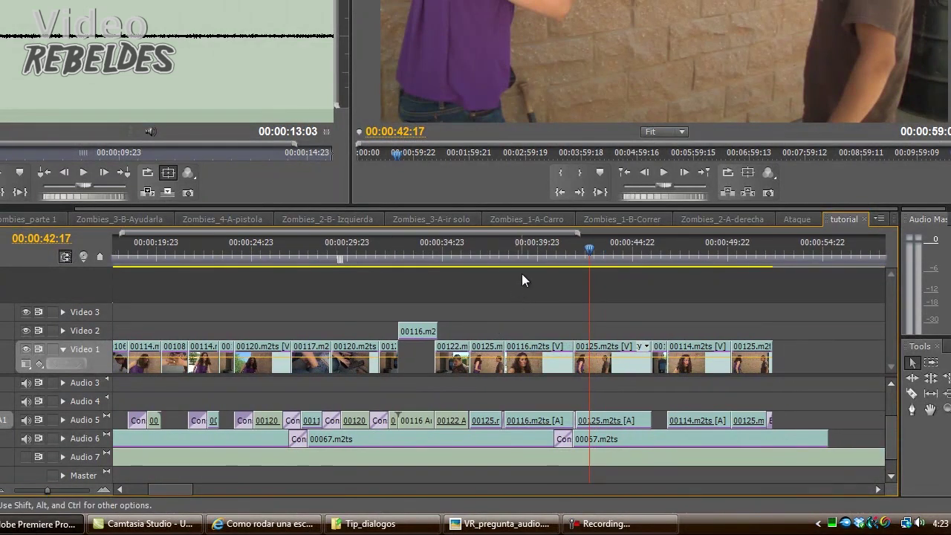
left_click(456, 249)
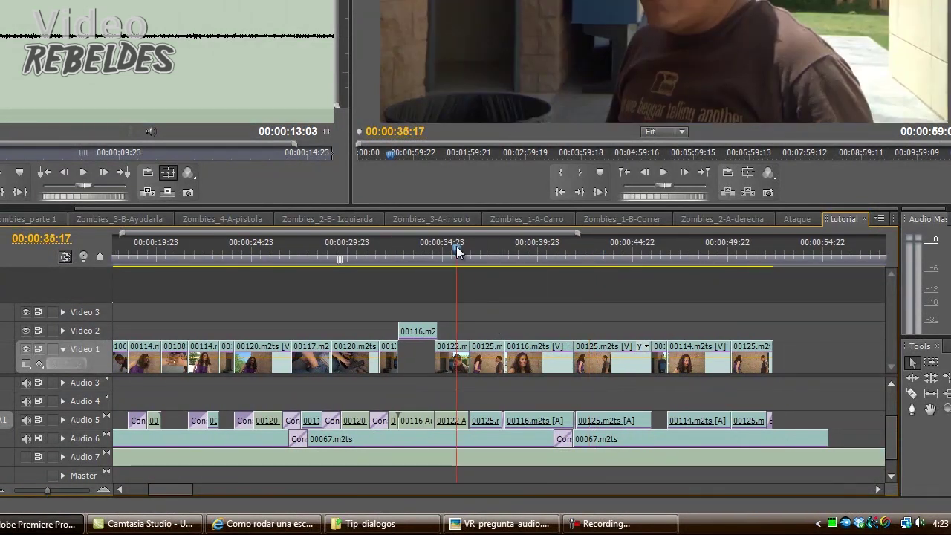
key("space")
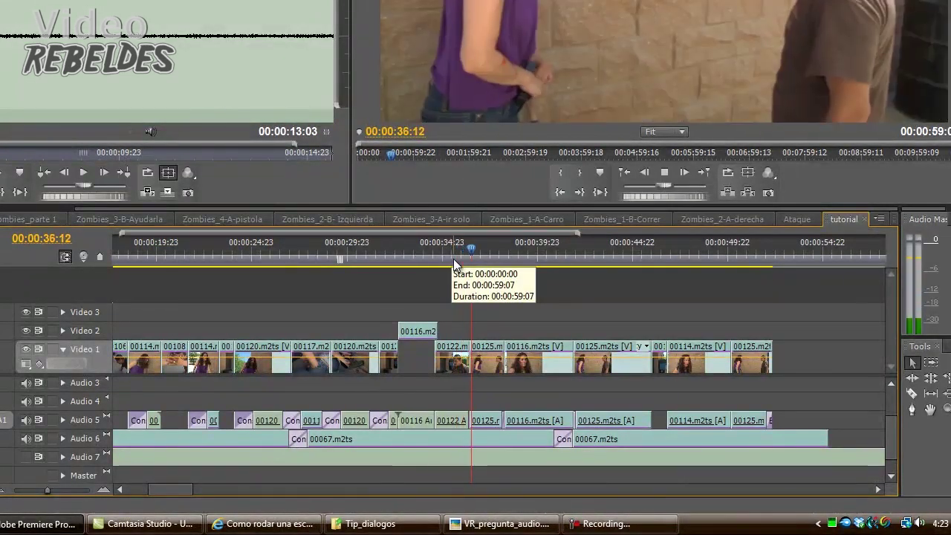
key("space")
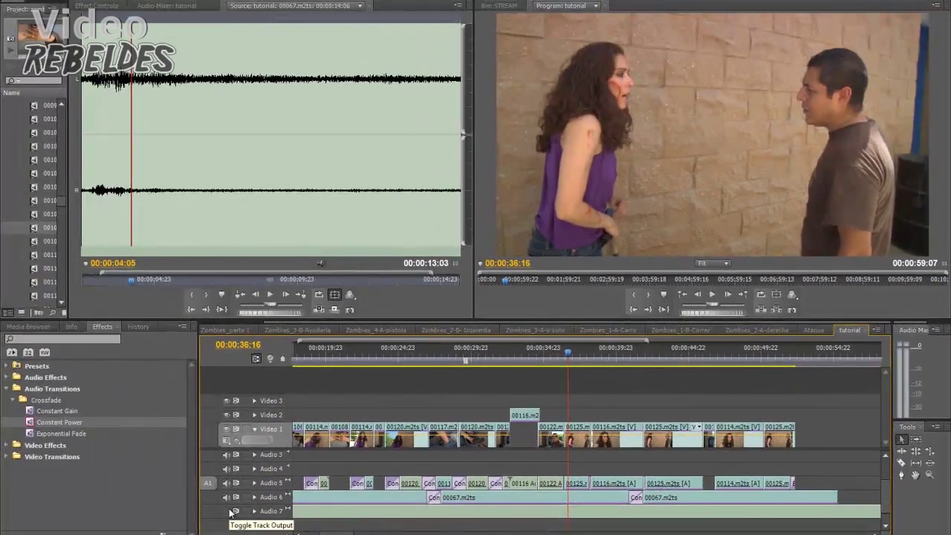
Step: Turn on output for the Audio 7 music track and play the full mix from about 00:00:35, stopping at 00:00:47:20
key("minus")
key("minus")
key("minus")
key("minus")
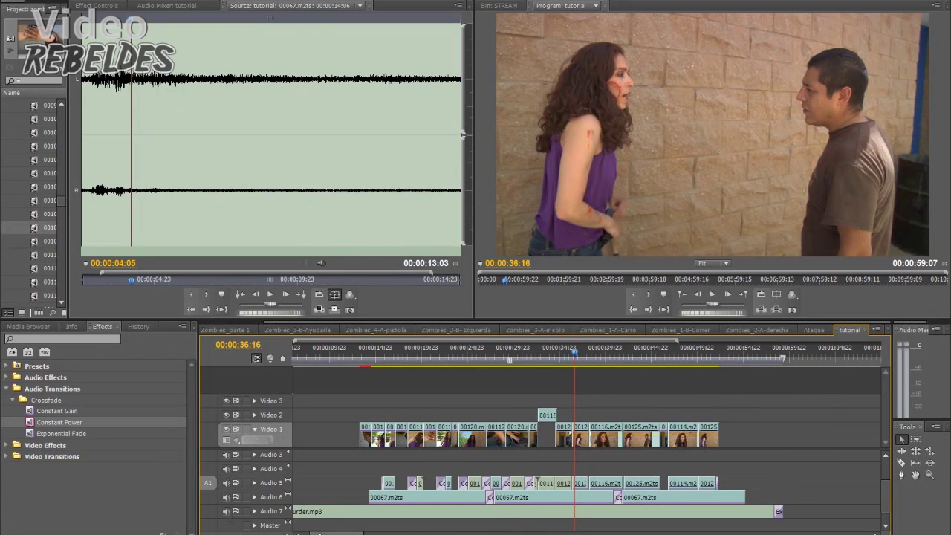
mouse_move(334, 532)
left_mouse_down()
mouse_move(312, 532)
mouse_move(346, 532)
left_mouse_up()
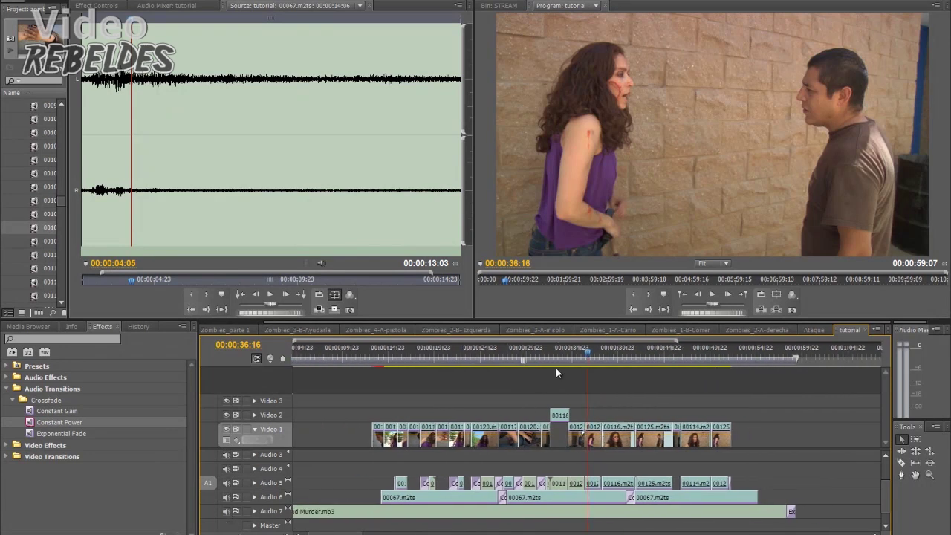
left_click(576, 351)
key("space")
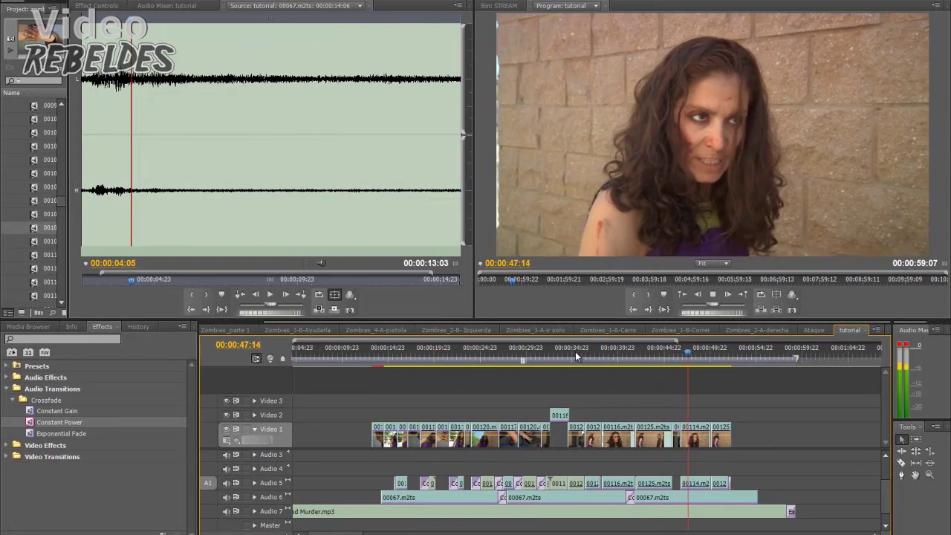
key("space")
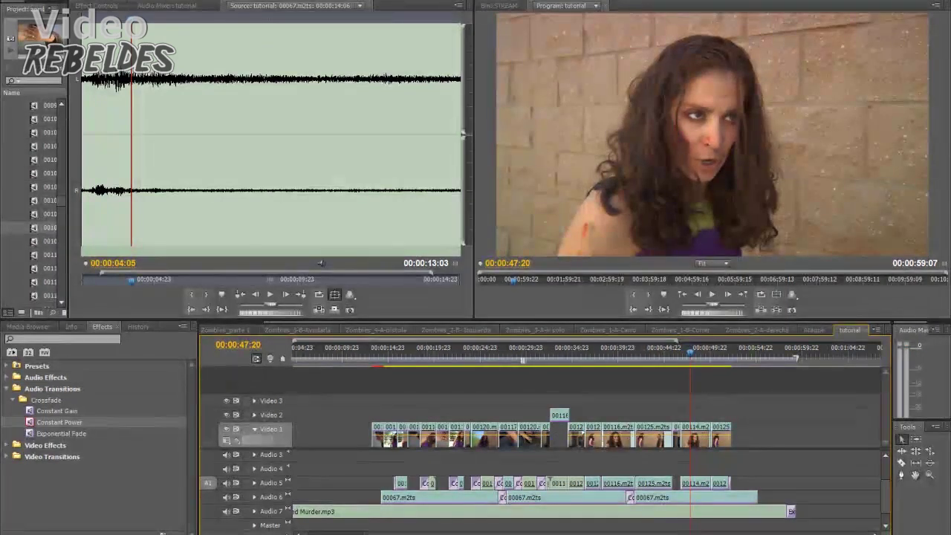
Step: Examine the layered audio tracks around the 00116–00125 dialogue cut, placing the playhead just before it at 00:00:41:15
key("equal")
key("equal")
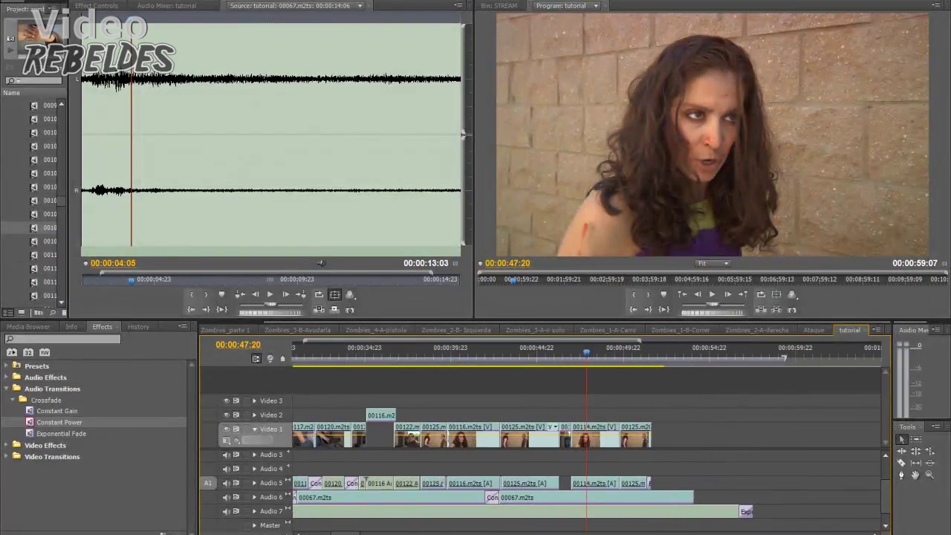
scroll(588, 461, "up", 3)
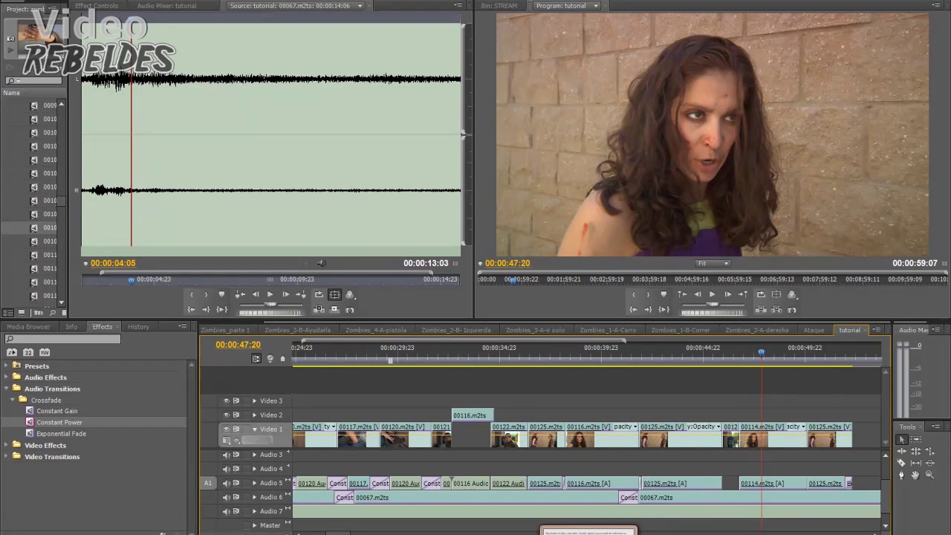
left_click(645, 354)
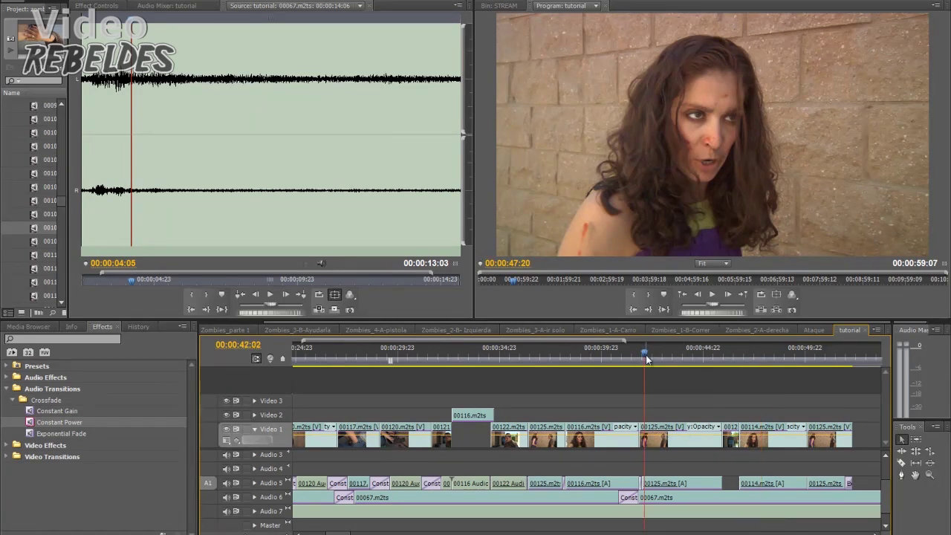
left_click(630, 354)
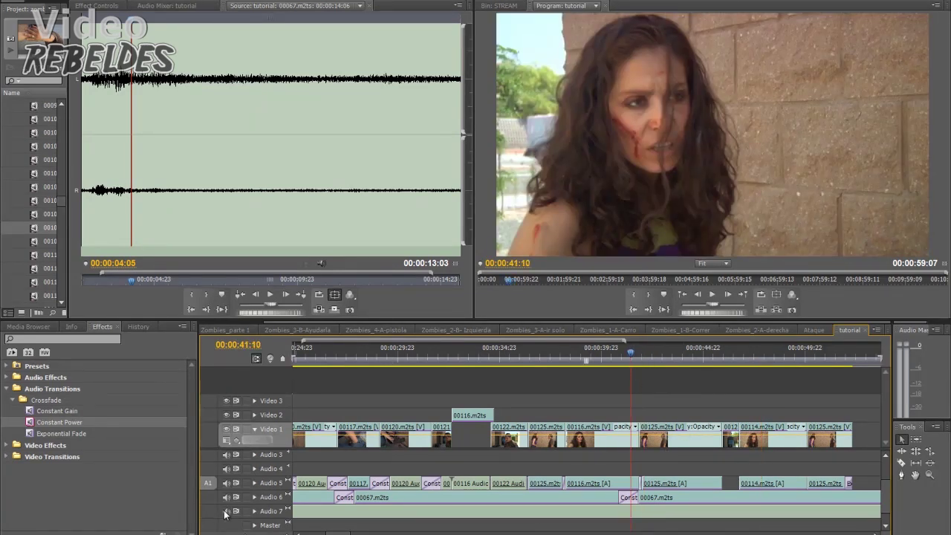
left_click(635, 356)
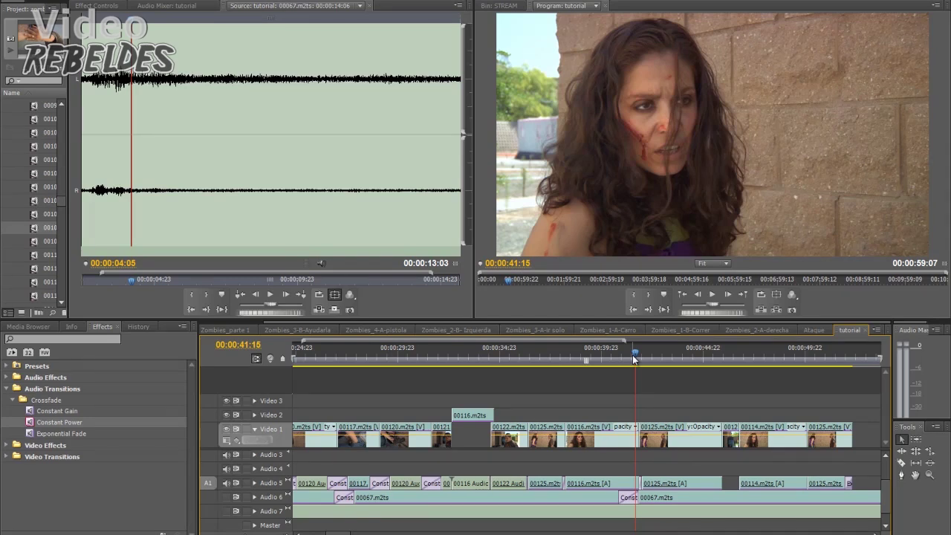
Step: Move the playhead back to 00:00:18:14, in the early part of the zombie scene
key("minus")
left_click(482, 358)
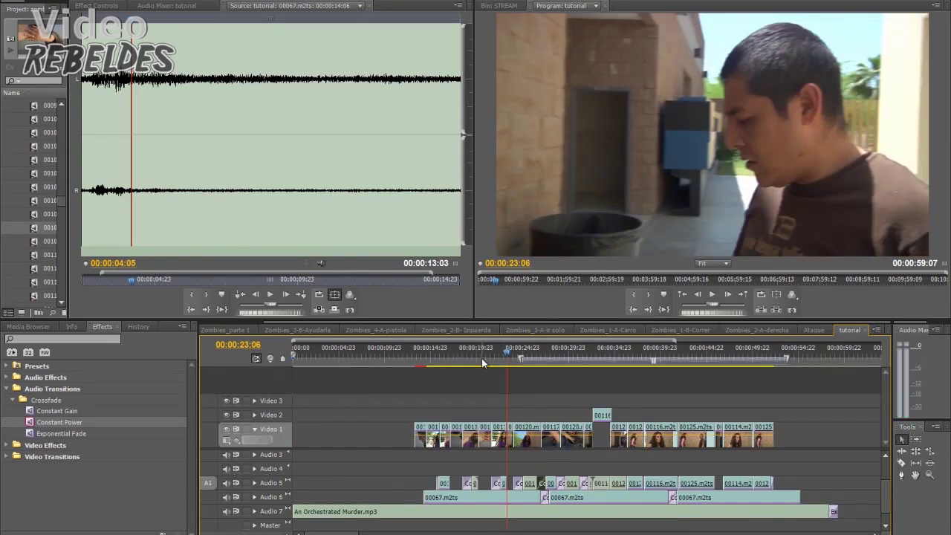
left_click(464, 356)
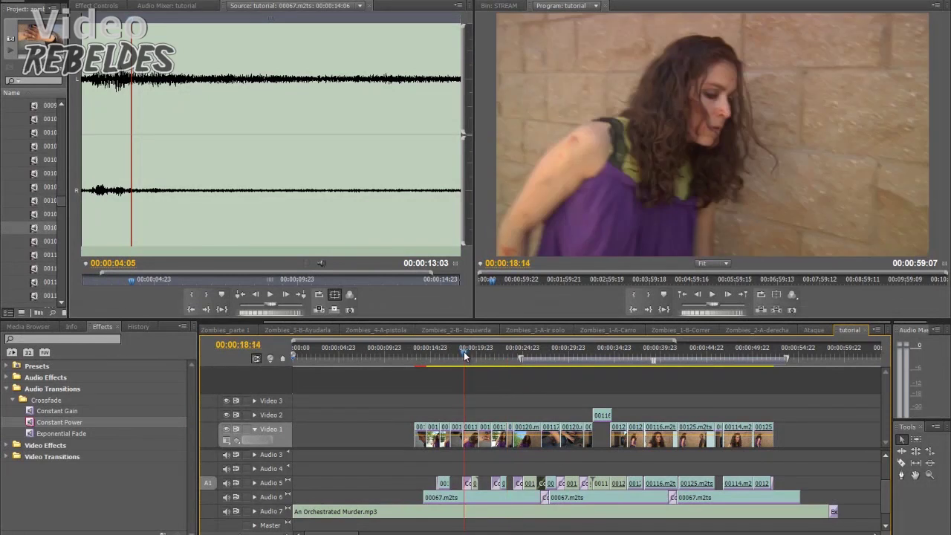